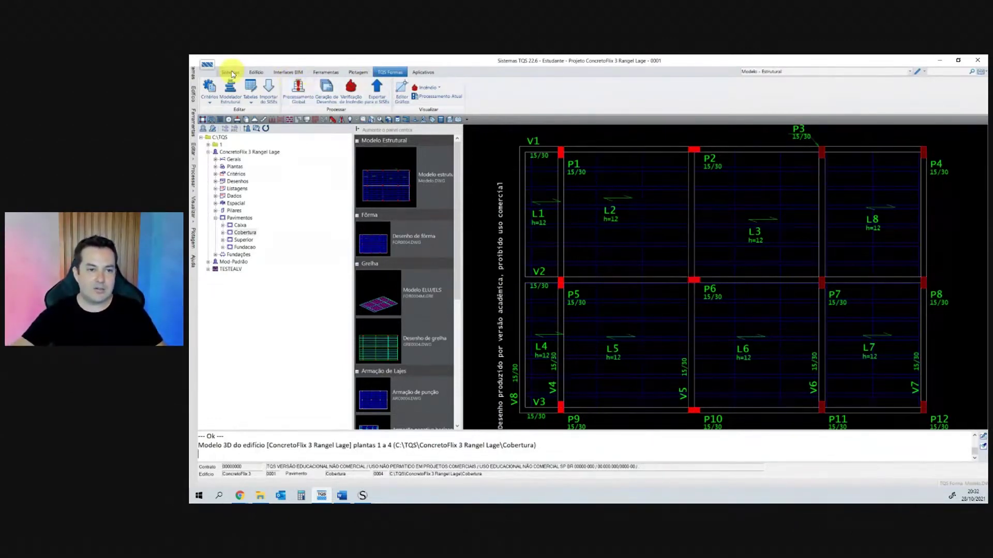
Run the global processing of the building with the forces-only preset (Somente esforços) and close the warnings and errors report.
{"action": "left_click", "coordinate": [299, 89]}
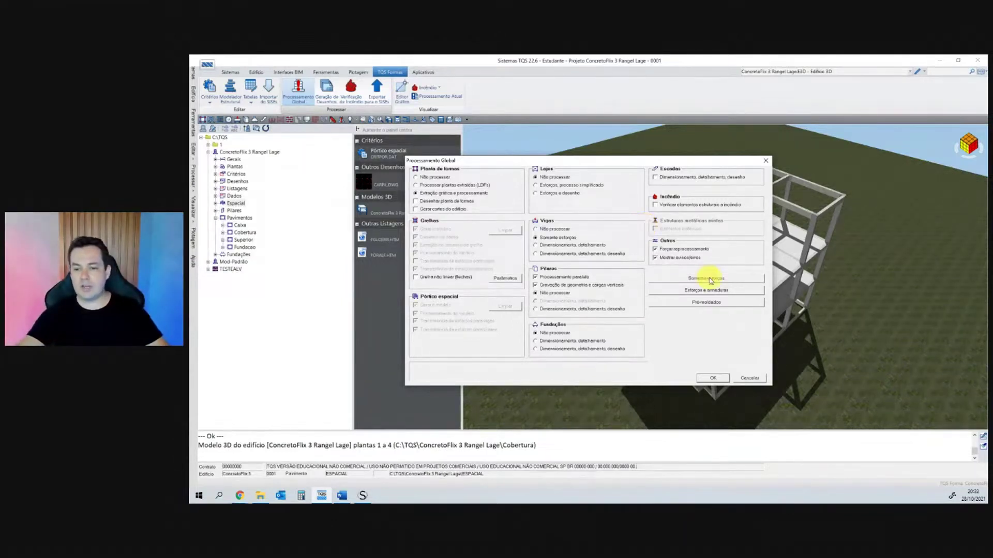
{"action": "left_click", "coordinate": [708, 278]}
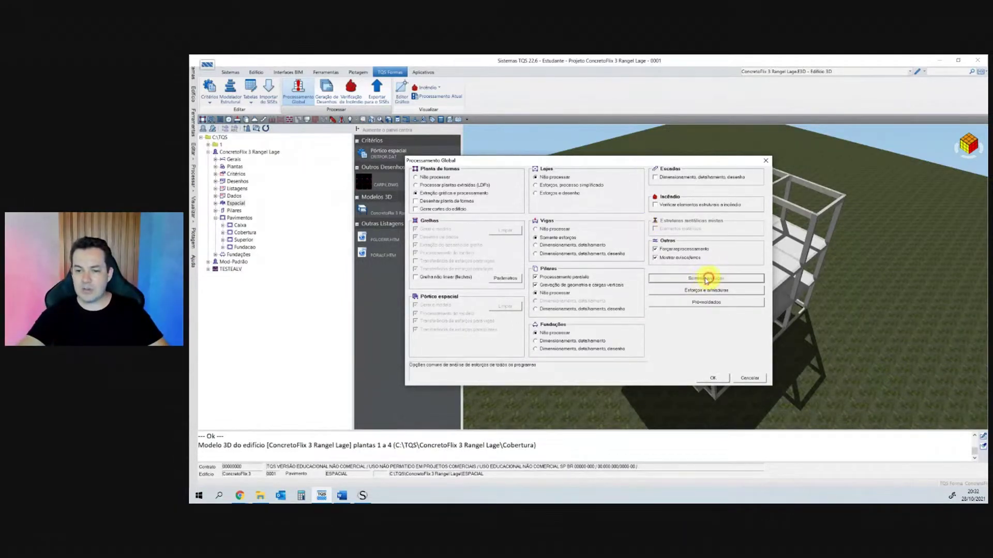
{"action": "left_click", "coordinate": [716, 378]}
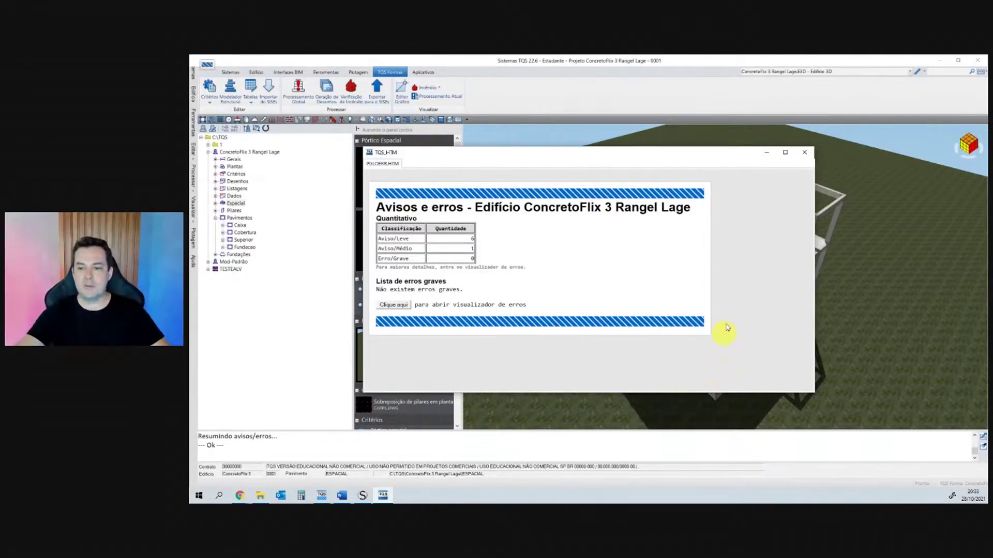
{"action": "left_click", "coordinate": [806, 153]}
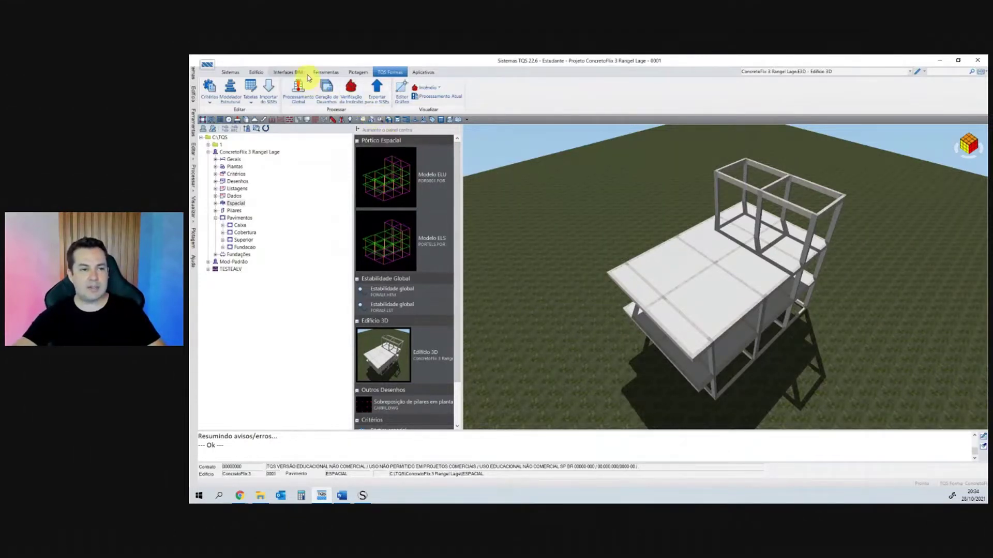
Open the footing (Sapatas) criteria of TQS Fundações for editing, using the file specific to this floor.
{"action": "left_click", "coordinate": [233, 73]}
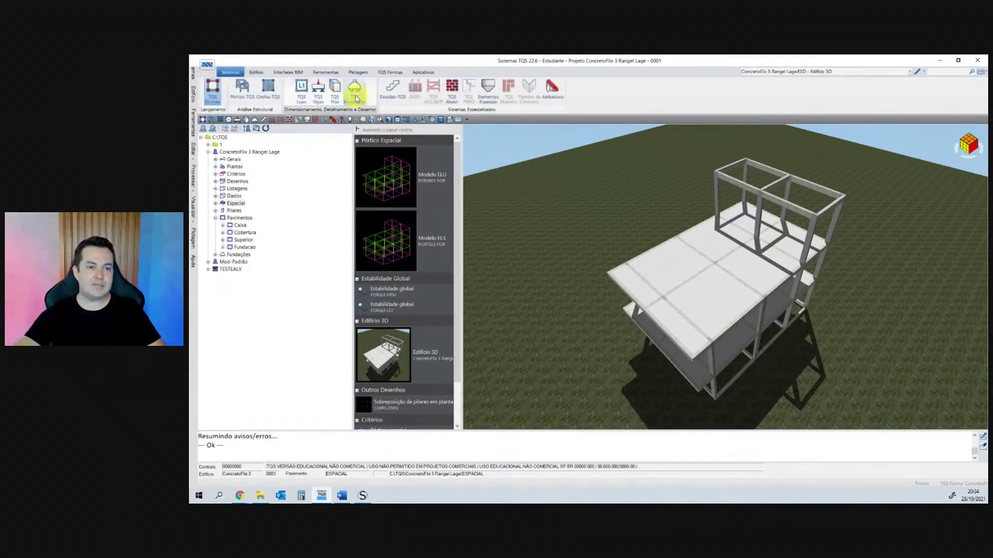
{"action": "left_click", "coordinate": [355, 92]}
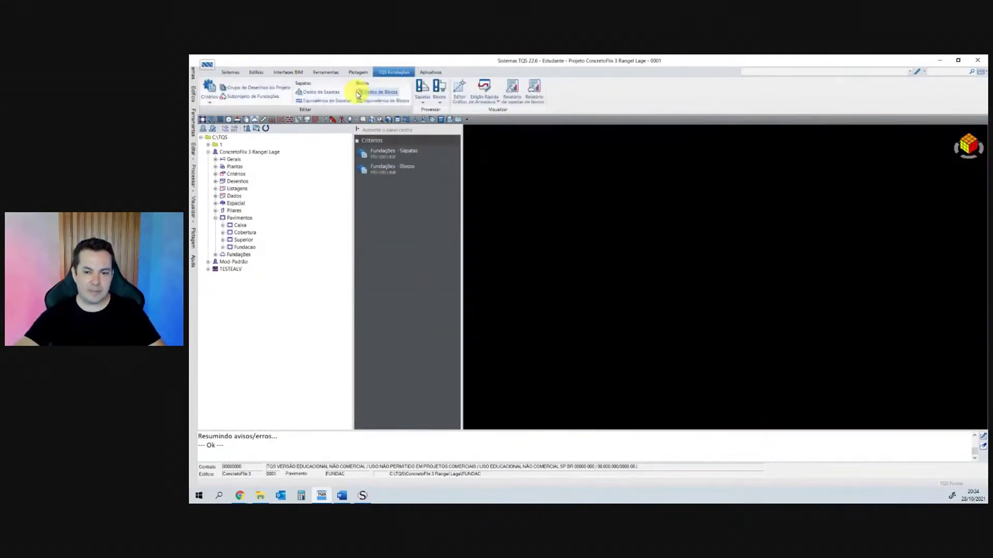
{"action": "left_click", "coordinate": [231, 72]}
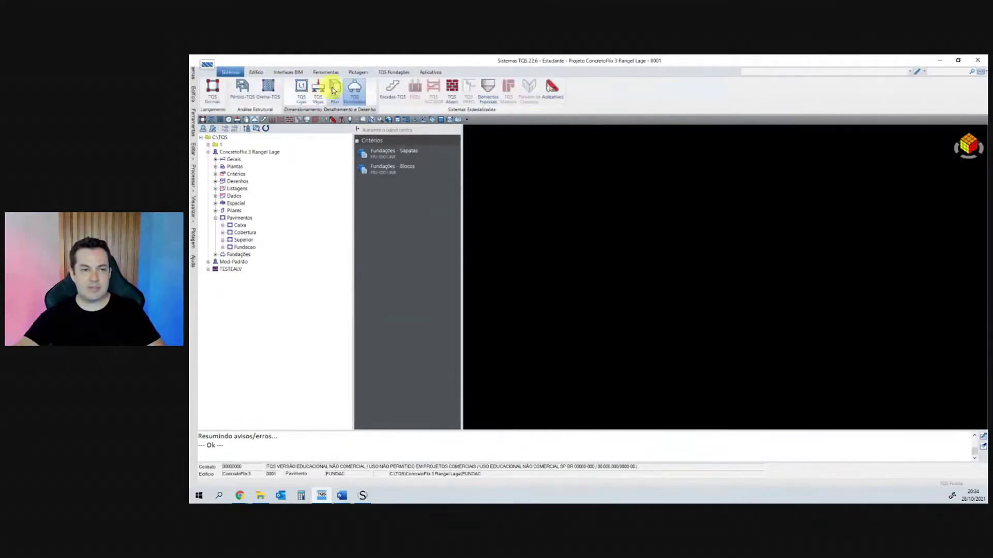
{"action": "left_click", "coordinate": [354, 92]}
{"action": "left_click", "coordinate": [210, 98]}
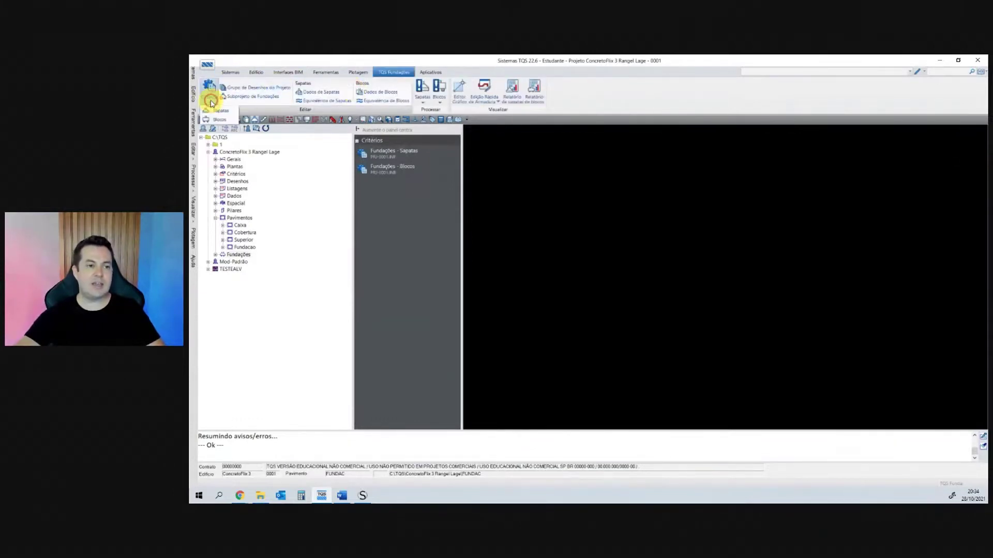
{"action": "left_click", "coordinate": [218, 110]}
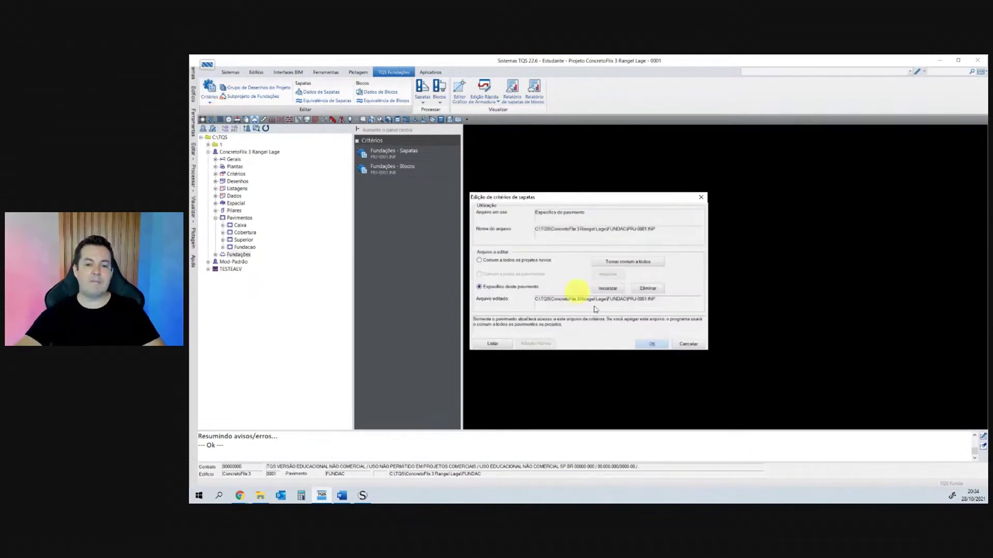
{"action": "left_click", "coordinate": [649, 345]}
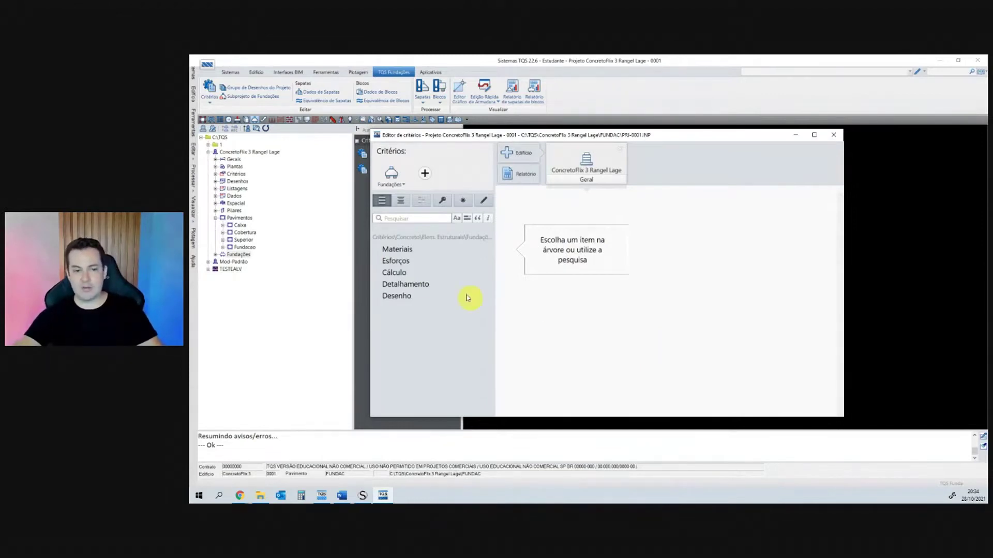
Check the allowable soil stress (Tensão admissível do solo) in the footing calculation criteria and close the criteria editor.
{"action": "left_click", "coordinate": [398, 249]}
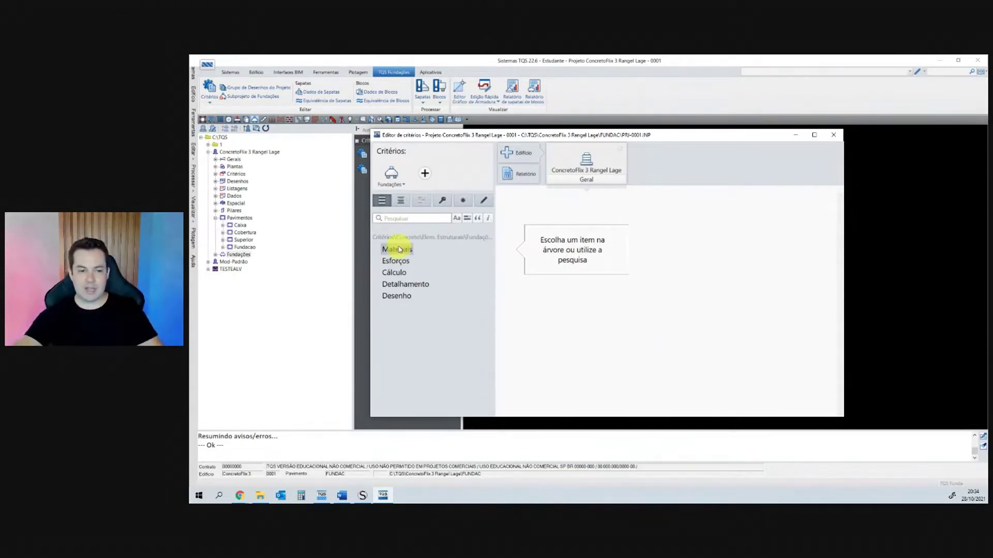
{"action": "left_click", "coordinate": [394, 272]}
{"action": "scroll", "coordinate": [758, 313], "scroll_direction": "down", "scroll_amount": 10}
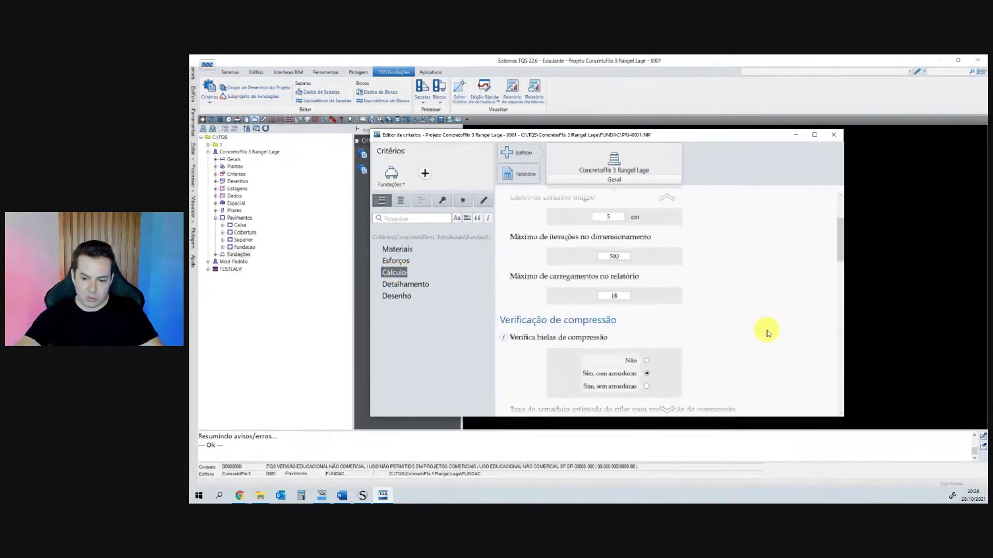
{"action": "scroll", "coordinate": [767, 337], "scroll_direction": "up", "scroll_amount": 1}
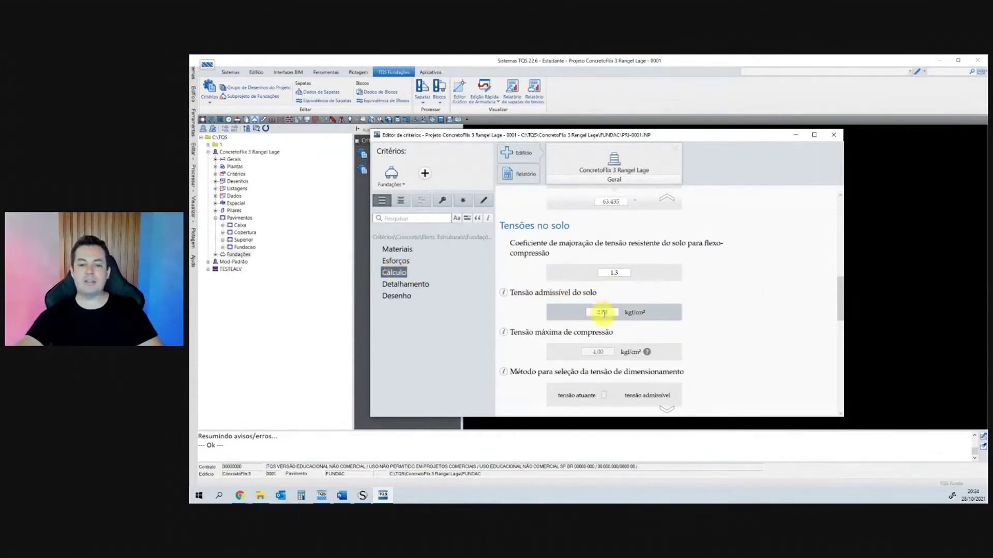
{"action": "left_click", "coordinate": [599, 313]}
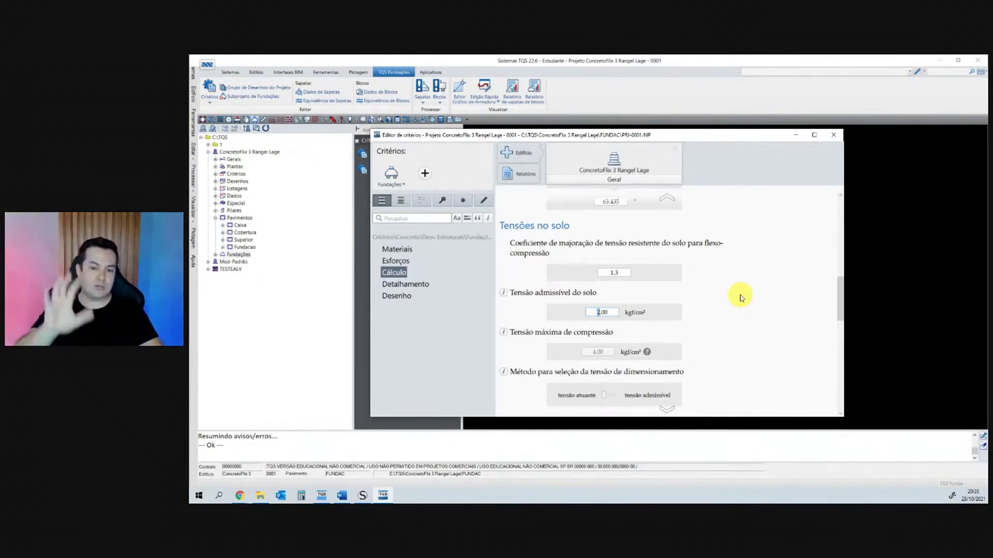
{"action": "left_click", "coordinate": [833, 135]}
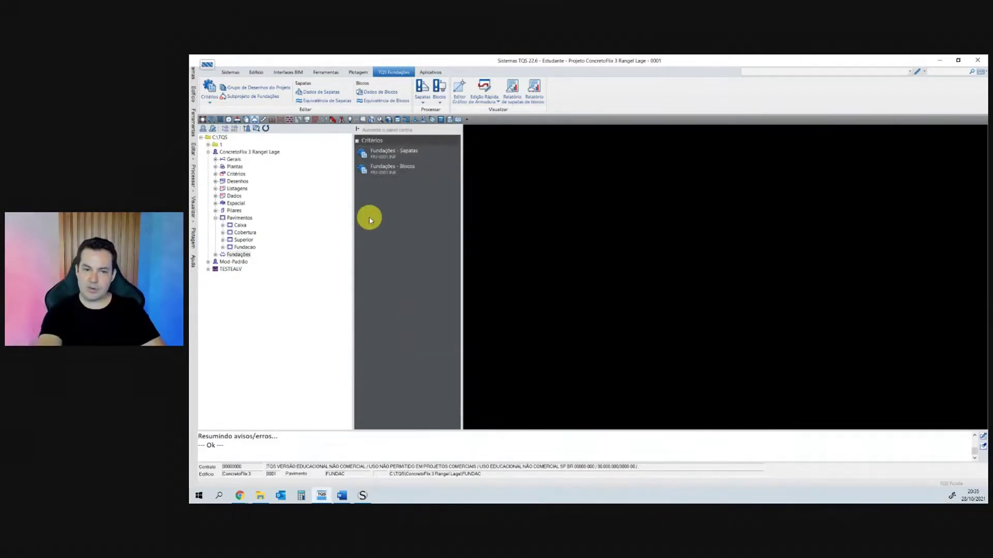
Open the Fundacao floor in the structural modeller with its window maximized and the whole plan in view.
{"action": "left_click", "coordinate": [245, 248]}
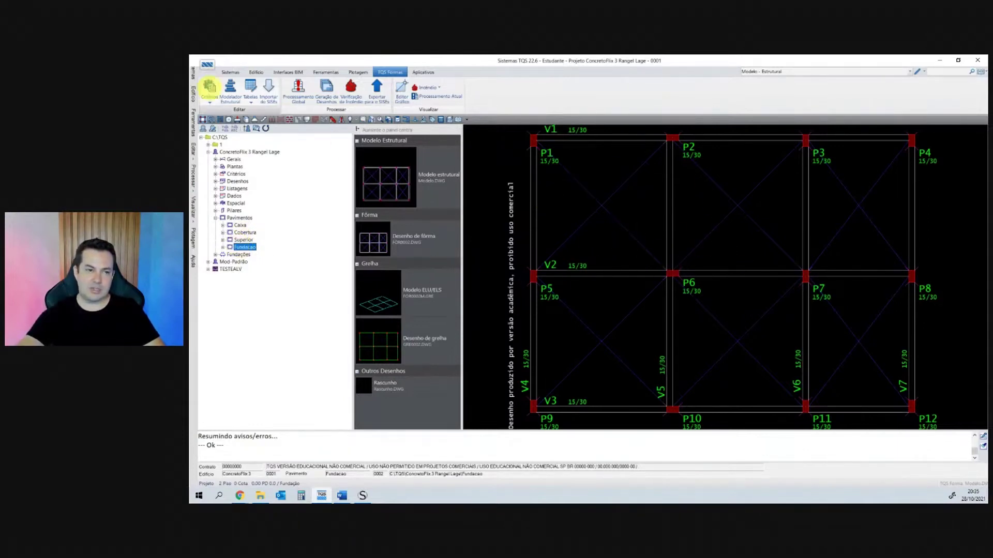
{"action": "left_click", "coordinate": [230, 89]}
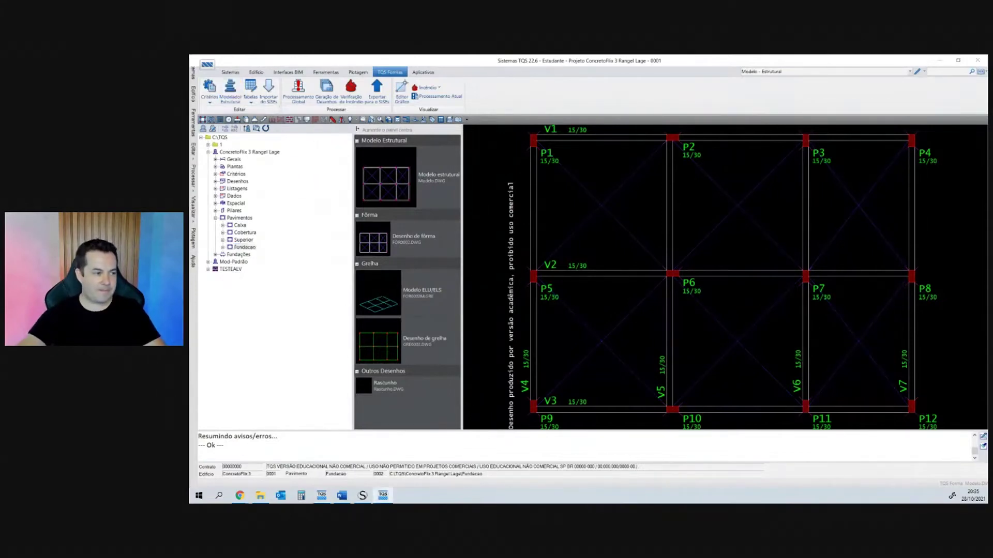
{"action": "left_click_drag", "start_coordinate": [191, 78], "coordinate": [626, 96]}
{"action": "double_click", "coordinate": [626, 95]}
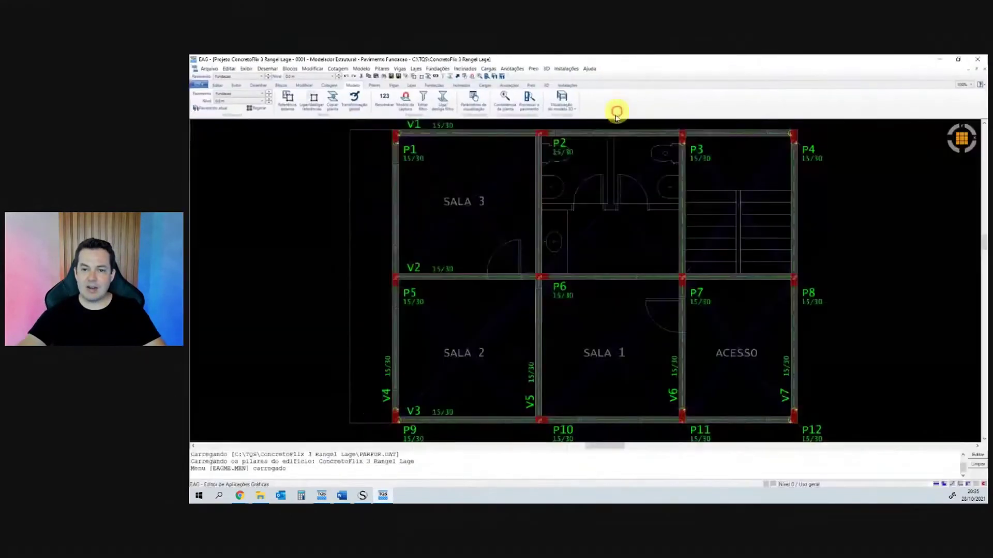
{"action": "scroll", "coordinate": [607, 293], "scroll_direction": "down", "scroll_amount": 3}
{"action": "scroll", "coordinate": [665, 291], "scroll_direction": "up", "scroll_amount": 2}
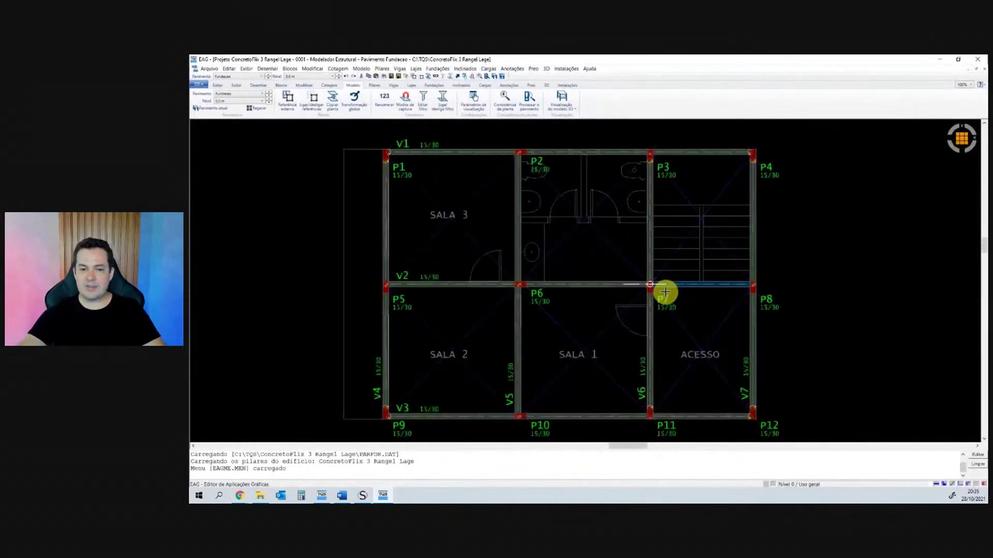
{"action": "scroll", "coordinate": [665, 293], "scroll_direction": "down", "scroll_amount": 1}
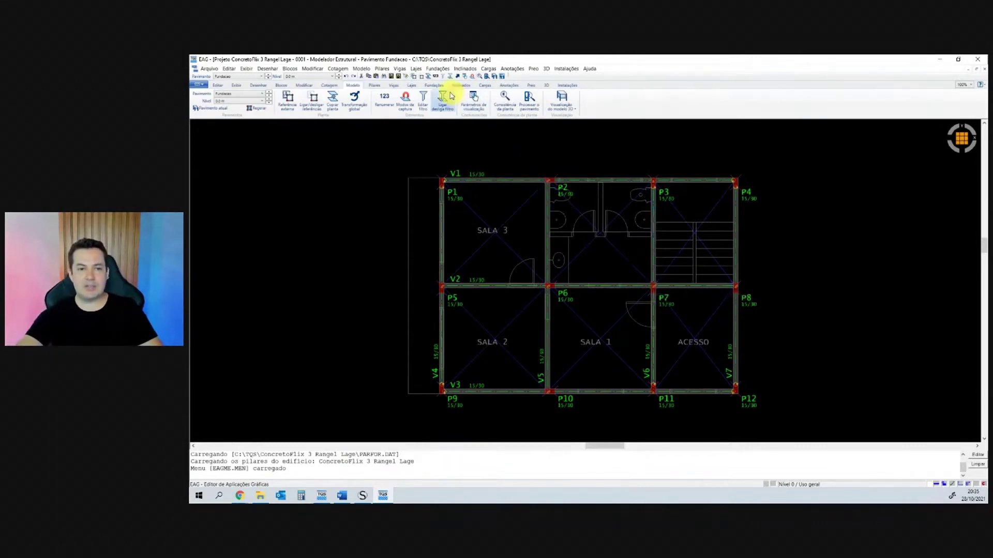
Pre-size foundations under all columns as footings (Sapata), taking the allowable soil stress from the criteria file.
{"action": "left_click", "coordinate": [433, 86]}
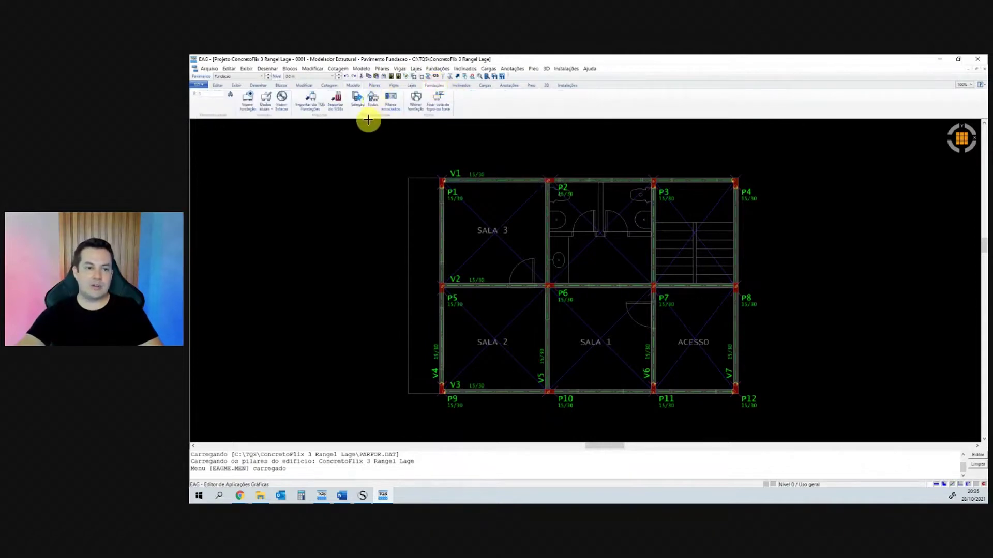
{"action": "left_click", "coordinate": [372, 102]}
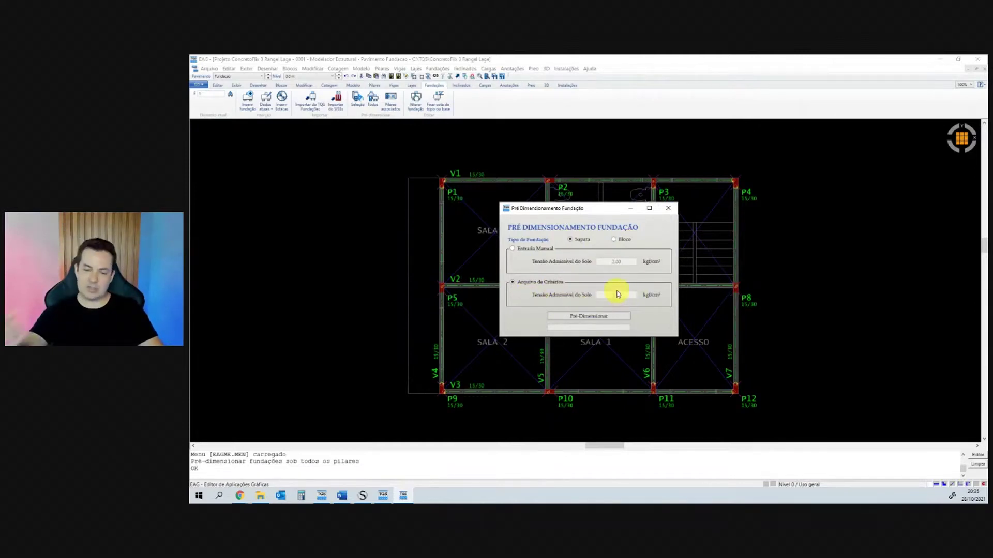
{"action": "left_click", "coordinate": [608, 315]}
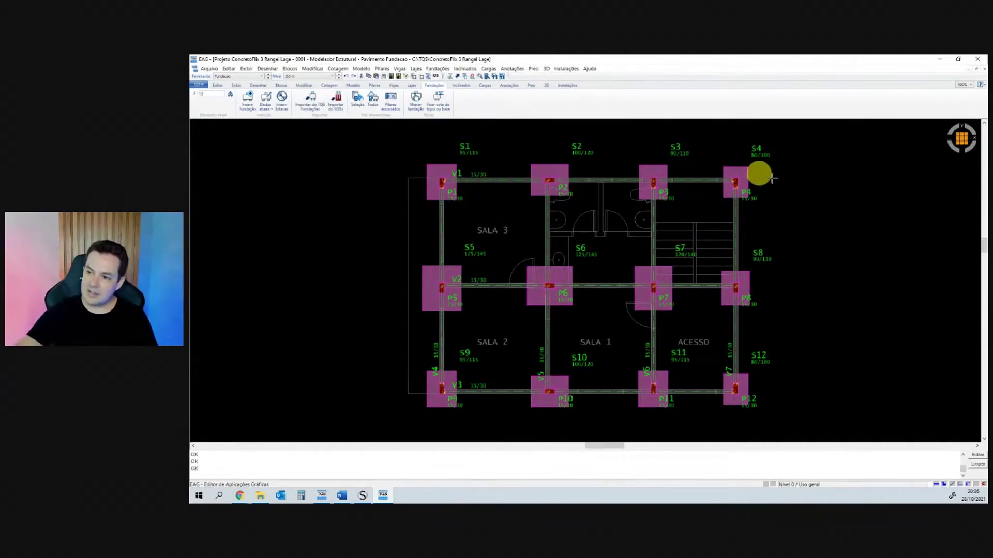
Examine the pre-sized footings under the columns in 3D from several angles, including the dimensions of footing S11.
{"action": "left_click", "coordinate": [957, 147]}
{"action": "scroll", "coordinate": [543, 408], "scroll_direction": "up", "scroll_amount": 3}
{"action": "scroll", "coordinate": [575, 349], "scroll_direction": "down", "scroll_amount": 1}
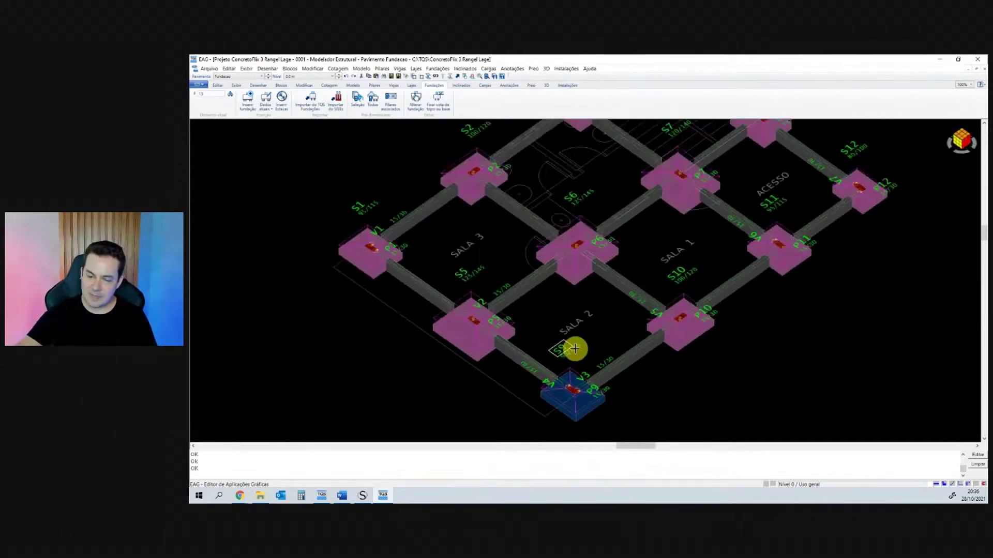
{"action": "scroll", "coordinate": [575, 349], "scroll_direction": "down", "scroll_amount": 1}
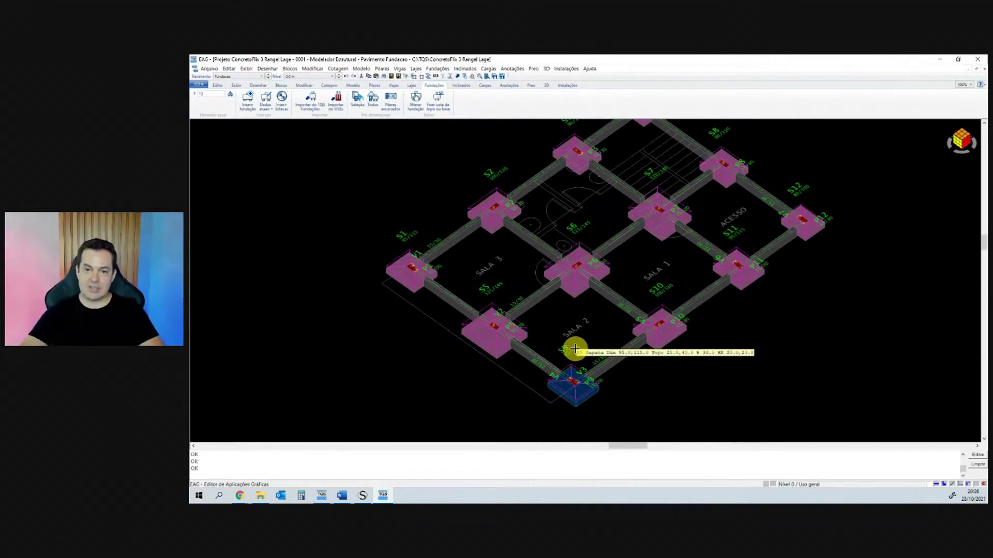
{"action": "scroll", "coordinate": [575, 349], "scroll_direction": "down", "scroll_amount": 1}
{"action": "scroll", "coordinate": [600, 372], "scroll_direction": "up", "scroll_amount": 3}
{"action": "middle_click_drag", "start_coordinate": [669, 358], "coordinate": [533, 348], "text": "shift"}
{"action": "scroll", "coordinate": [709, 331], "scroll_direction": "down", "scroll_amount": 5}
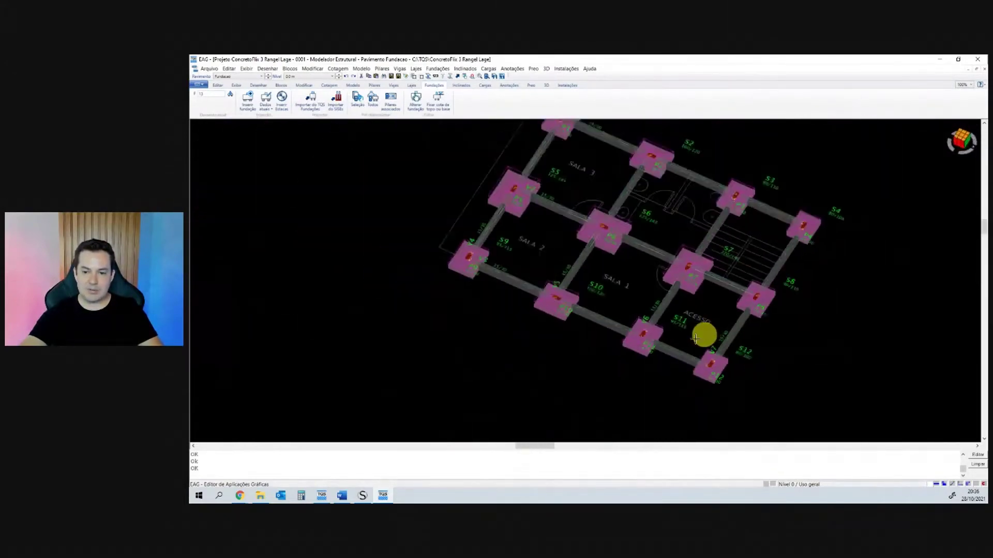
{"action": "mouse_move", "coordinate": [703, 332]}
{"action": "middle_mouse_down", "text": "shift"}
{"action": "mouse_move", "coordinate": [720, 230]}
{"action": "mouse_move", "coordinate": [705, 336]}
{"action": "middle_mouse_up", "text": "shift"}
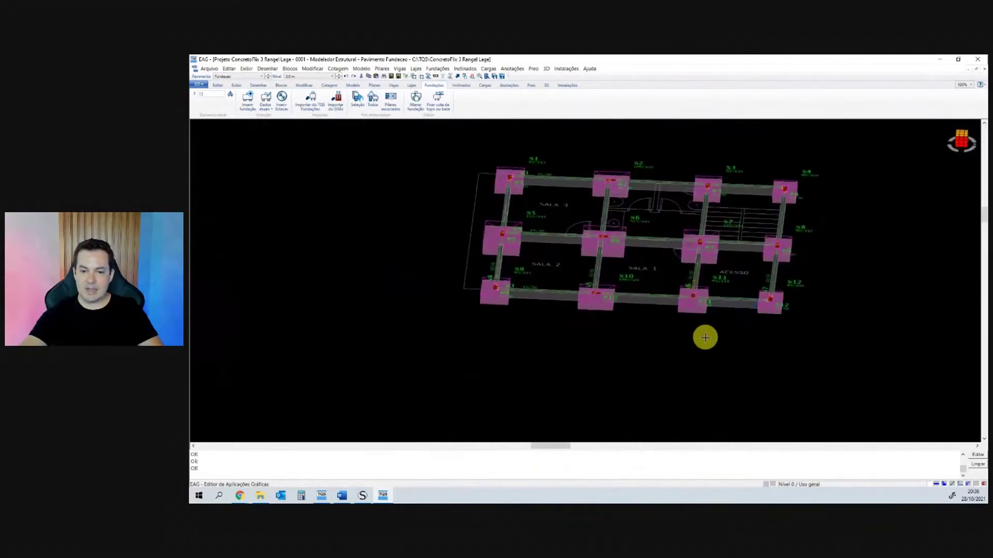
{"action": "scroll", "coordinate": [705, 336], "scroll_direction": "up", "scroll_amount": 3}
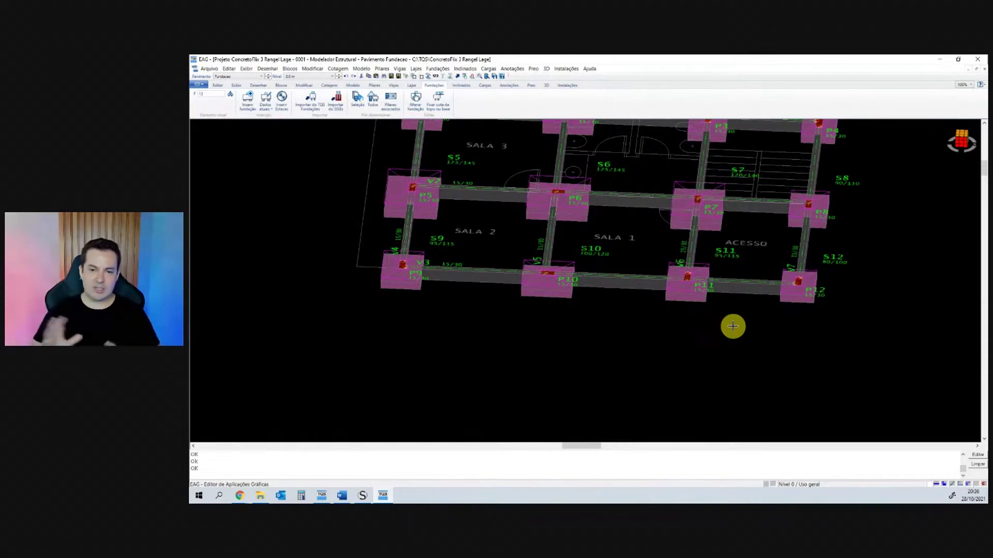
{"action": "scroll", "coordinate": [794, 357], "scroll_direction": "down", "scroll_amount": 2}
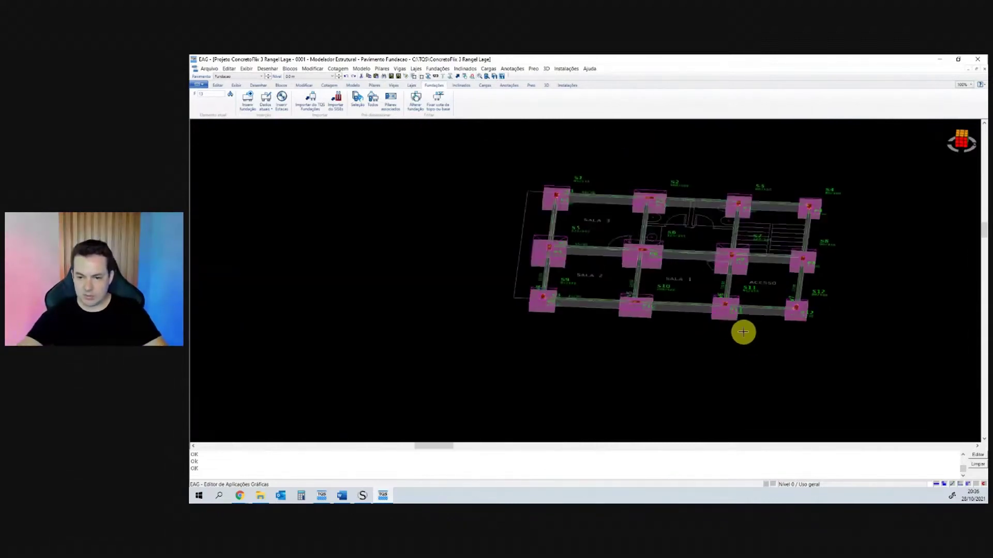
{"action": "middle_click_drag", "start_coordinate": [744, 333], "coordinate": [768, 284], "text": "shift"}
{"action": "scroll", "coordinate": [767, 284], "scroll_direction": "up", "scroll_amount": 3}
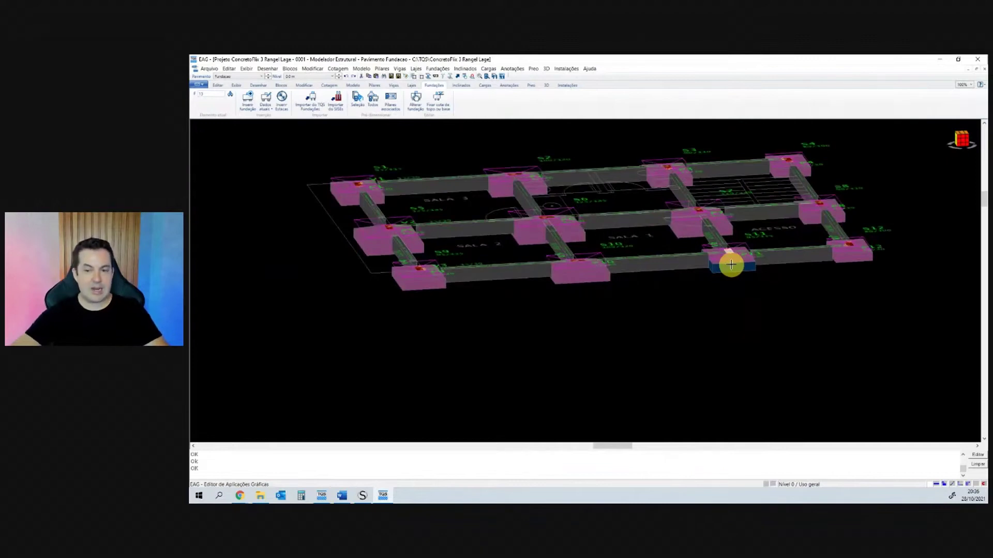
{"action": "mouse_move", "coordinate": [731, 266]}
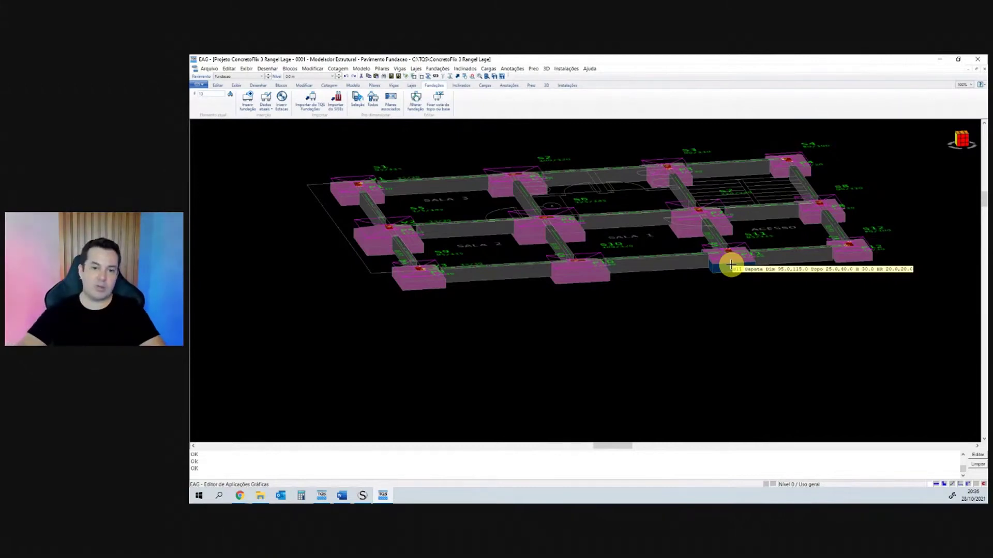
{"action": "scroll", "coordinate": [730, 265], "scroll_direction": "down", "scroll_amount": 3}
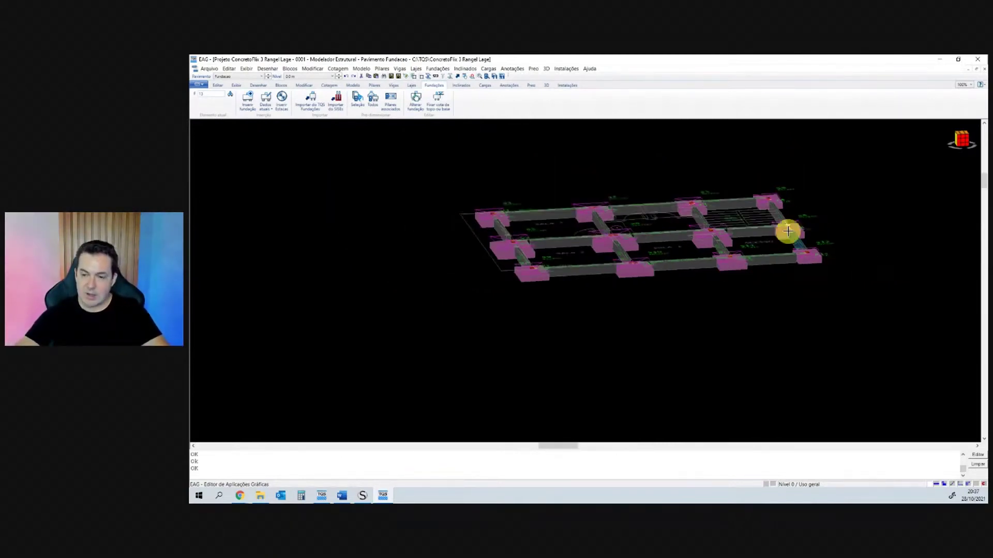
{"action": "scroll", "coordinate": [787, 228], "scroll_direction": "up", "scroll_amount": 5}
{"action": "middle_click_drag", "start_coordinate": [720, 239], "coordinate": [709, 327]}
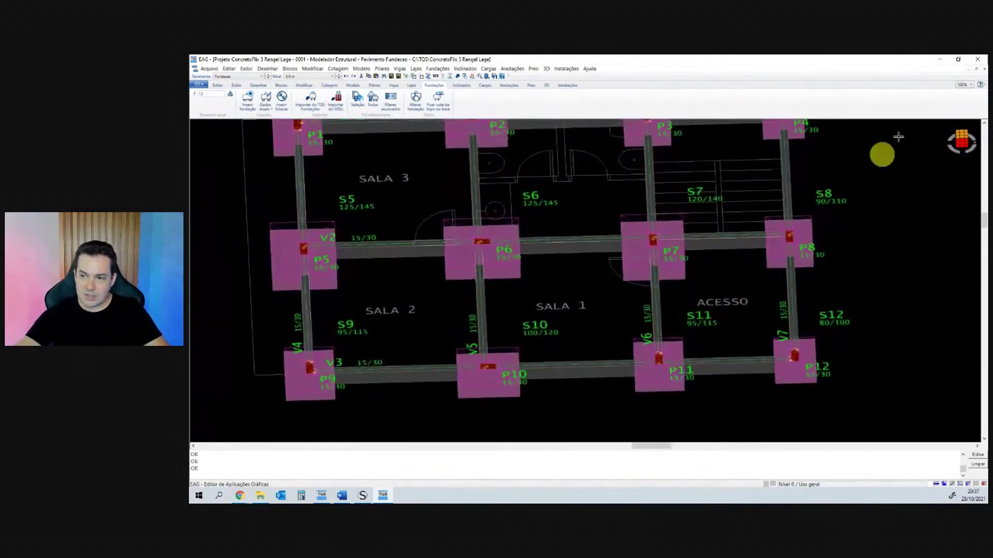
Close the structural modeller without saving the changes to the building.
{"action": "left_click", "coordinate": [979, 62]}
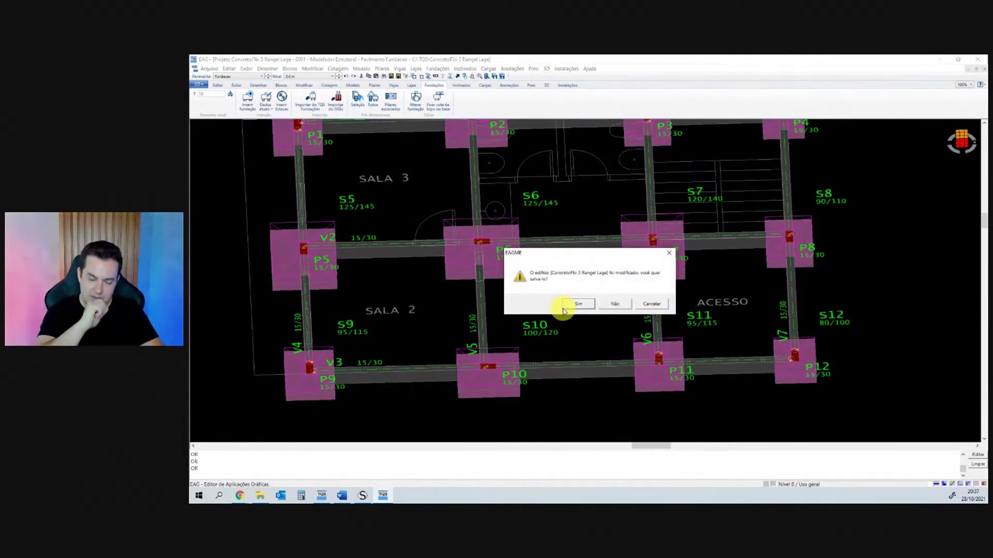
{"action": "left_click", "coordinate": [617, 305]}
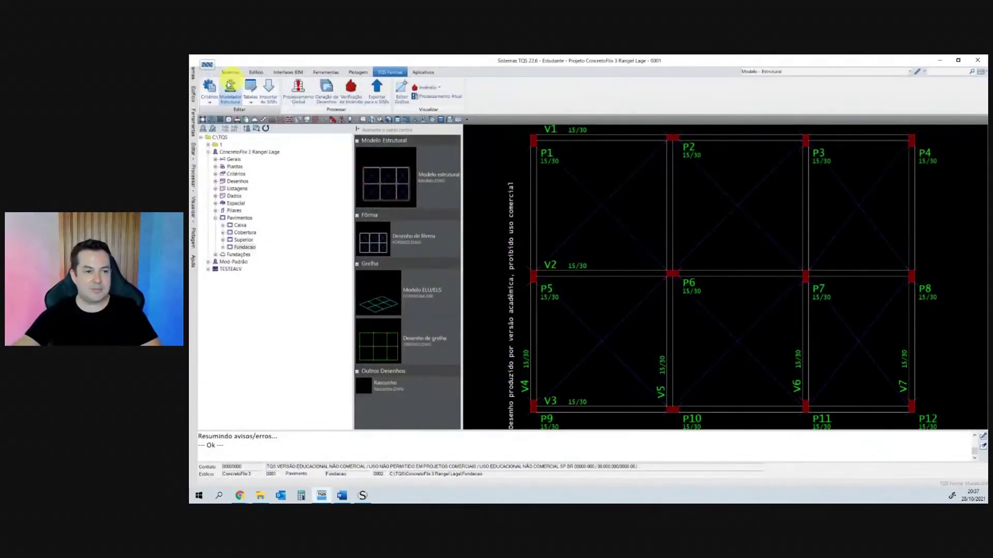
Open the footing (Sapatas) criteria file specific to this floor for editing in the TQS Fundações system.
{"action": "left_click", "coordinate": [214, 90]}
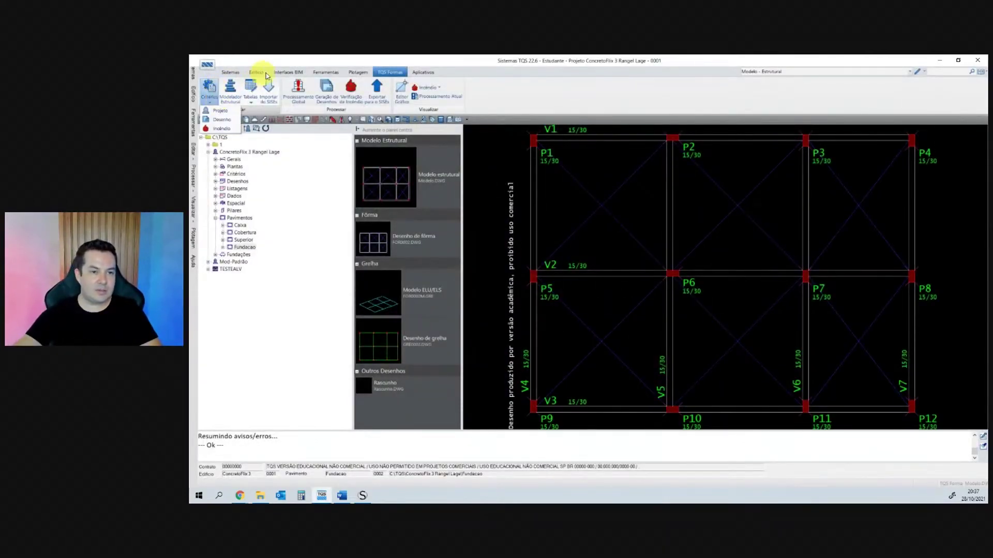
{"action": "left_click", "coordinate": [237, 73]}
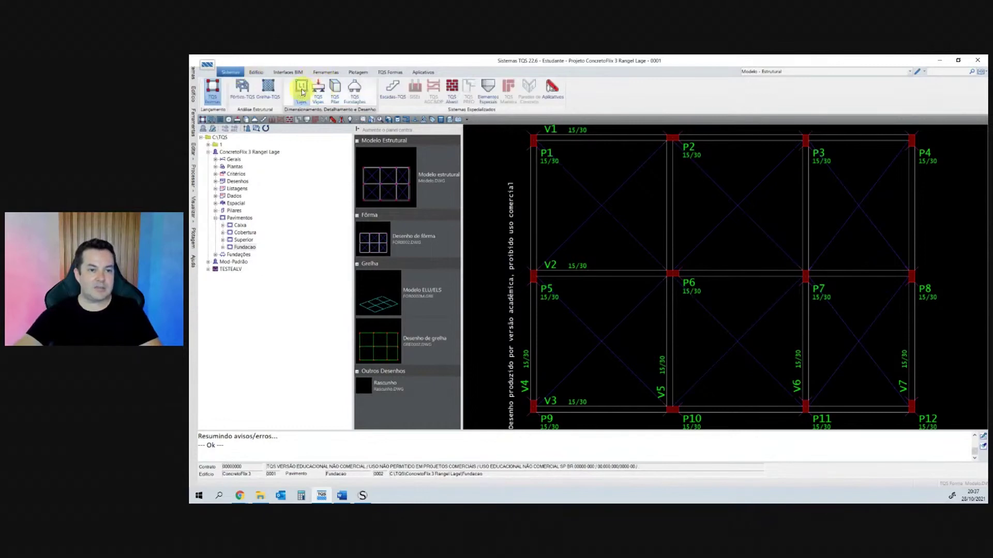
{"action": "left_click", "coordinate": [351, 90]}
{"action": "left_click", "coordinate": [210, 91]}
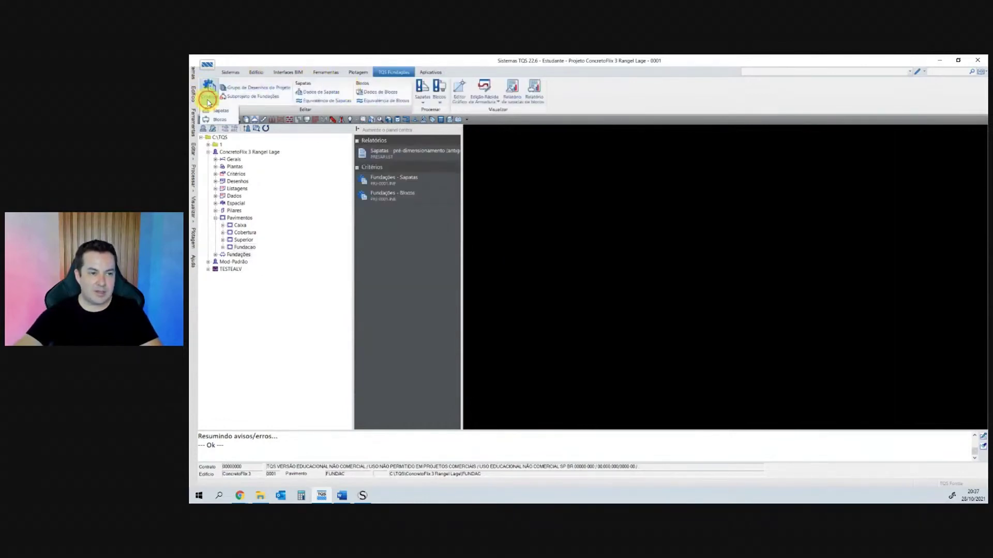
{"action": "left_click", "coordinate": [221, 114]}
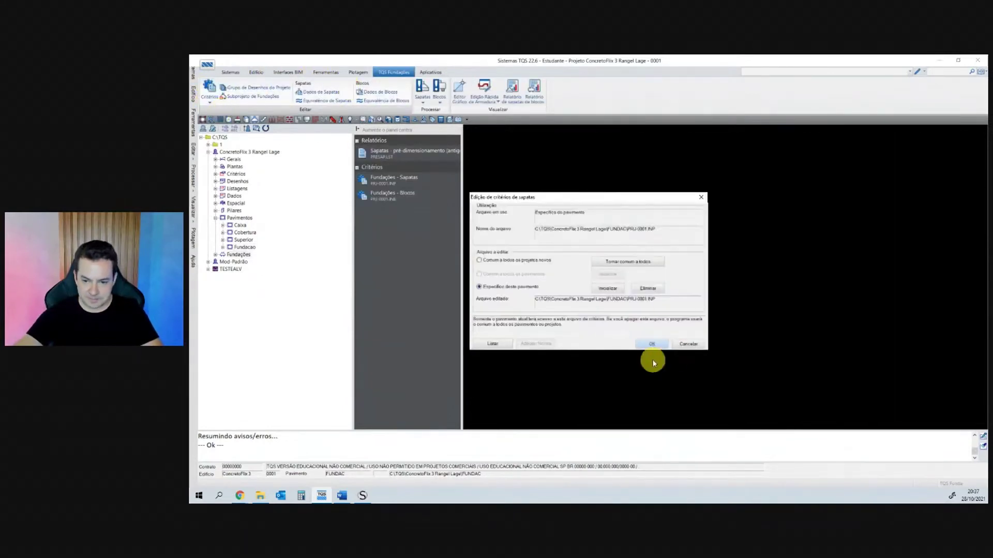
{"action": "left_click", "coordinate": [655, 346]}
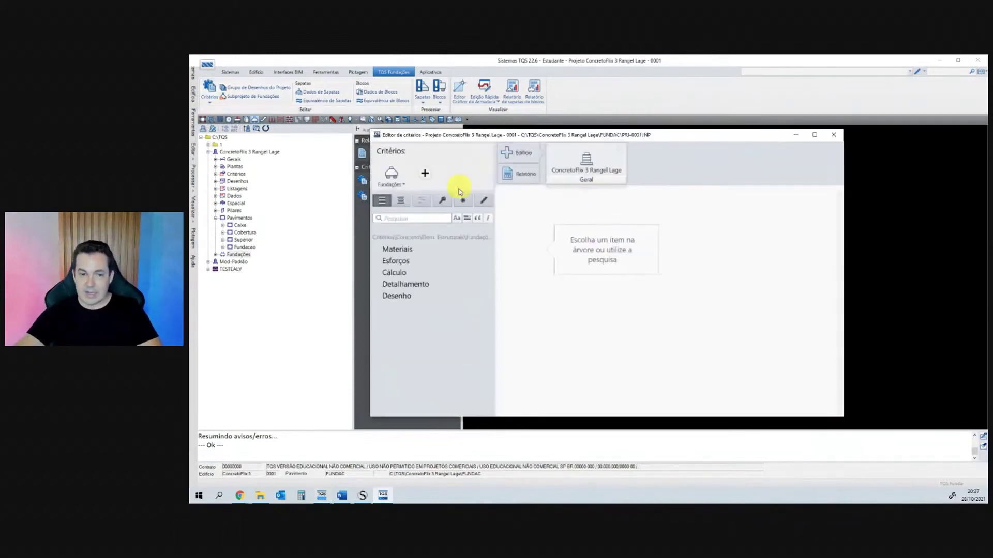
Review the footing criteria for forces, calculation and detailing, checking the soil stresses and the minimum footing dimensions.
{"action": "left_click", "coordinate": [398, 261]}
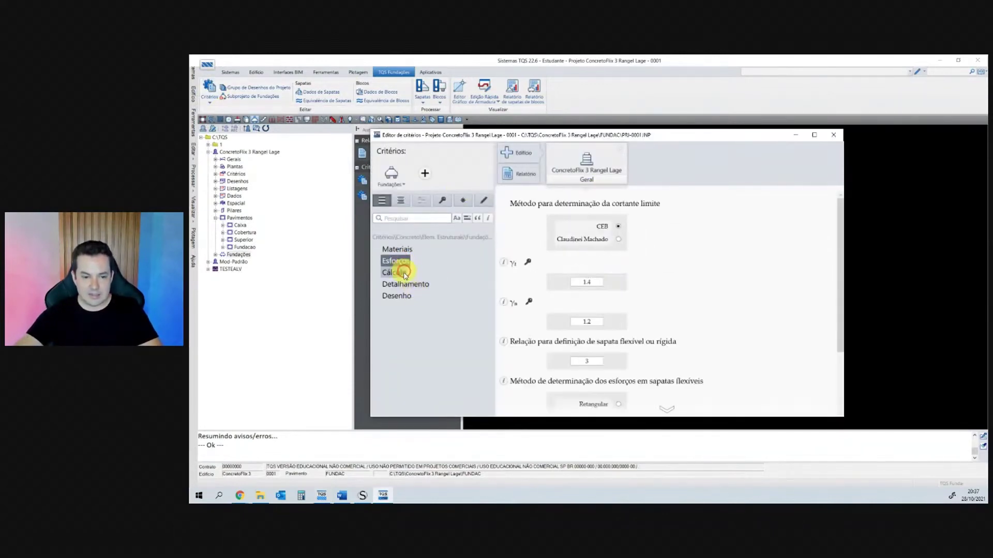
{"action": "left_click", "coordinate": [400, 271]}
{"action": "left_click", "coordinate": [408, 284]}
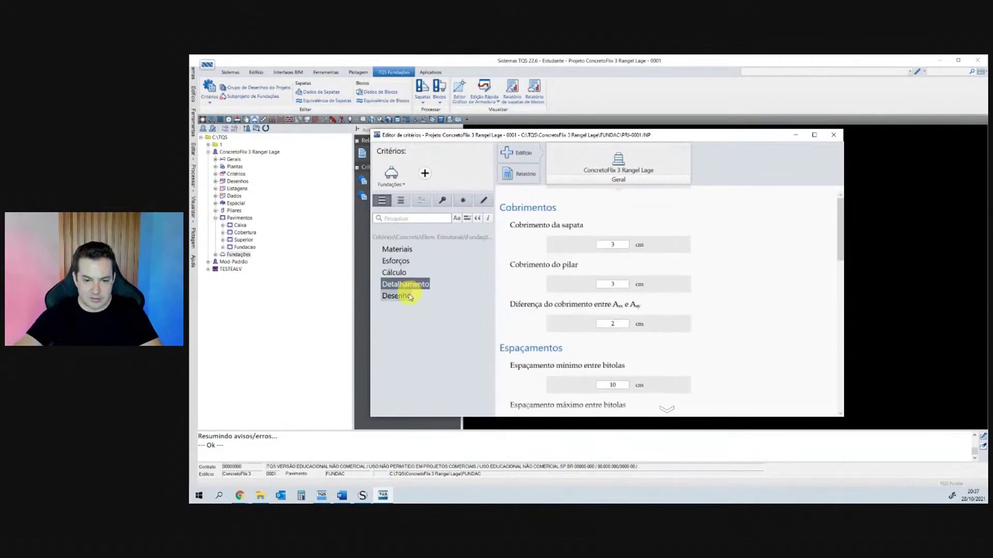
{"action": "left_click", "coordinate": [394, 272]}
{"action": "scroll", "coordinate": [721, 300], "scroll_direction": "down", "scroll_amount": 5}
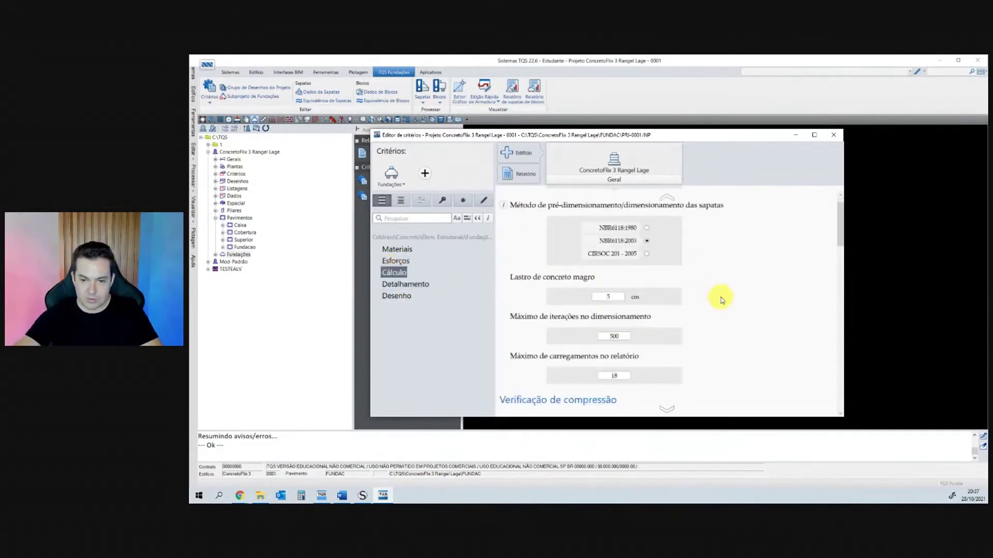
{"action": "scroll", "coordinate": [725, 333], "scroll_direction": "down", "scroll_amount": 10}
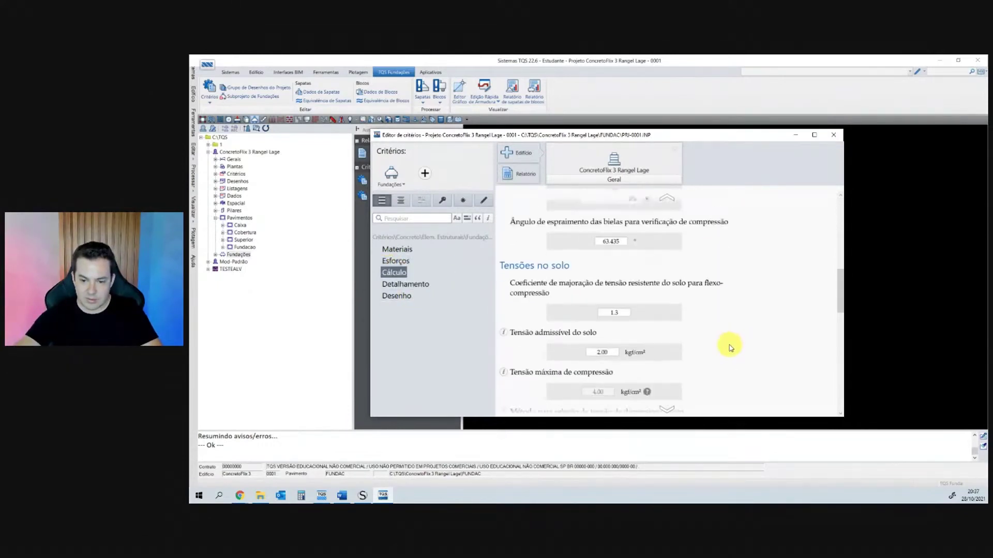
{"action": "scroll", "coordinate": [729, 348], "scroll_direction": "down", "scroll_amount": 2}
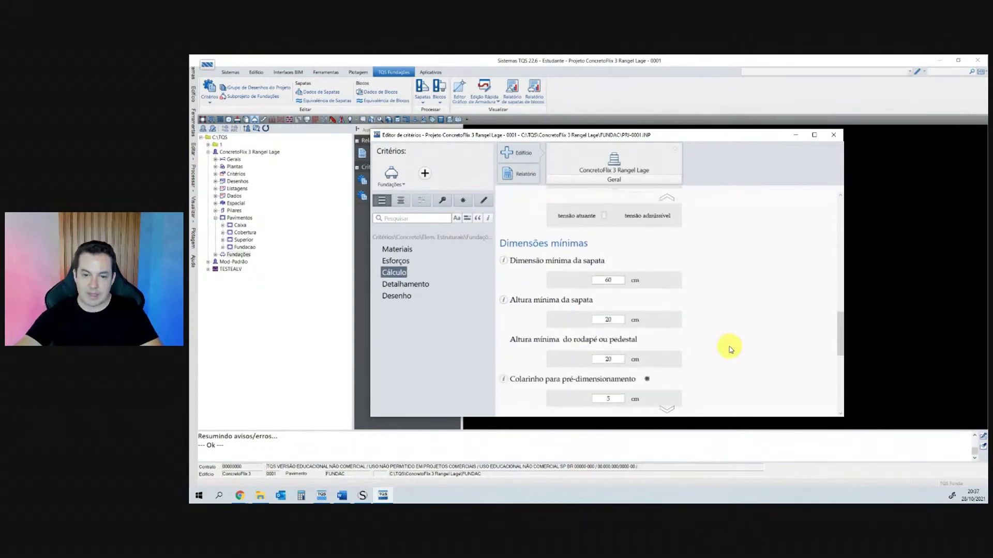
{"action": "scroll", "coordinate": [720, 321], "scroll_direction": "up", "scroll_amount": 5}
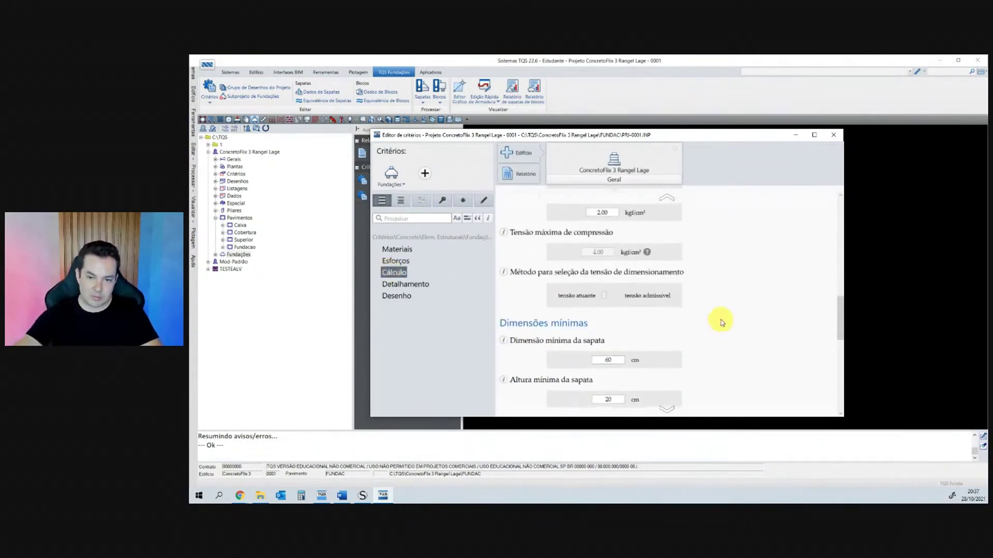
{"action": "scroll", "coordinate": [722, 322], "scroll_direction": "down", "scroll_amount": 6}
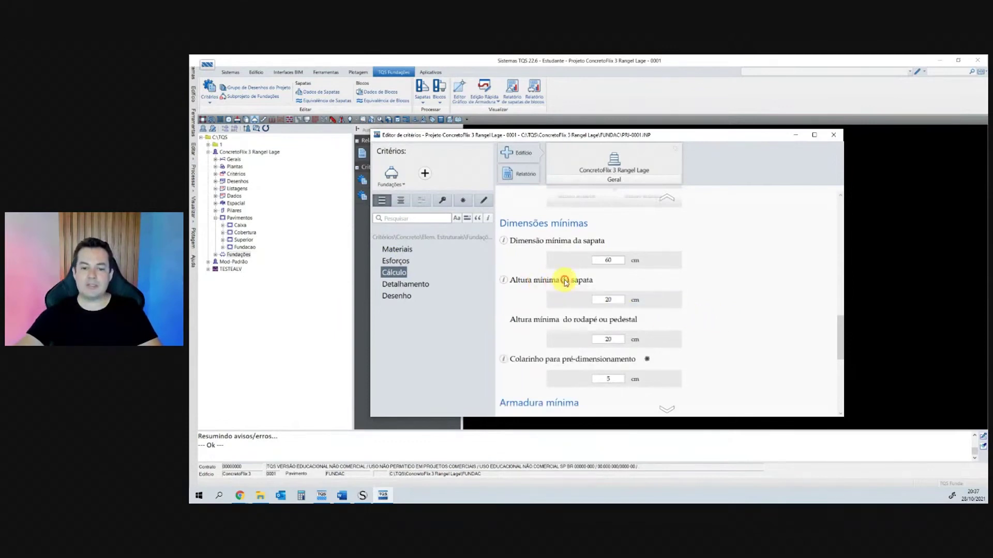
Switch to the browser, leave the NBR6120 standard and search the Normas website for 6122.
{"action": "mouse_move", "coordinate": [241, 497]}
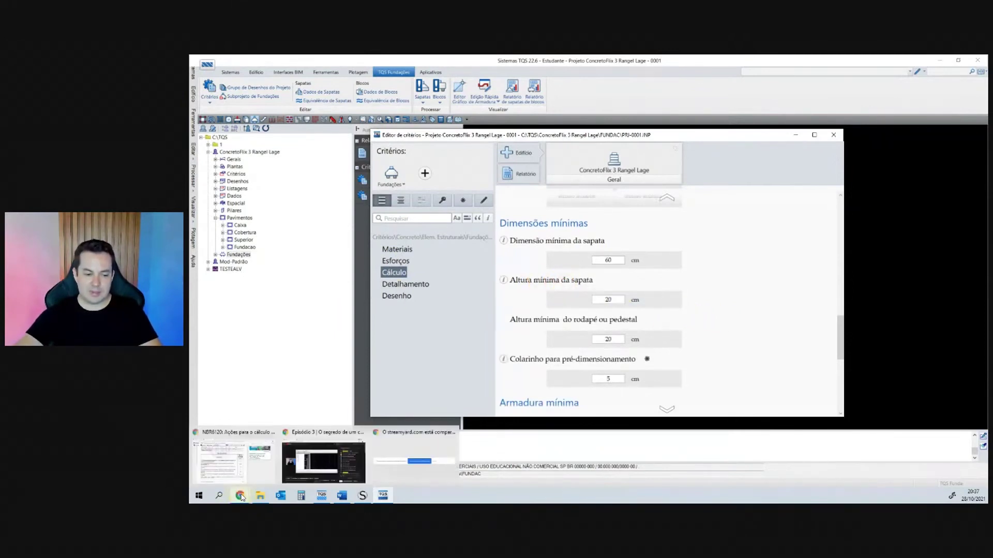
{"action": "left_click", "coordinate": [220, 460]}
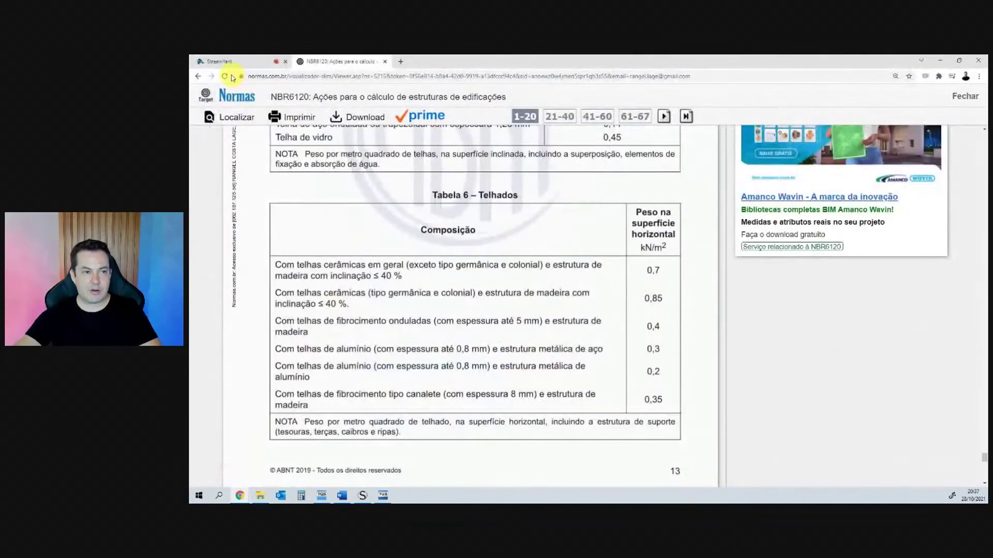
{"action": "left_click", "coordinate": [199, 78]}
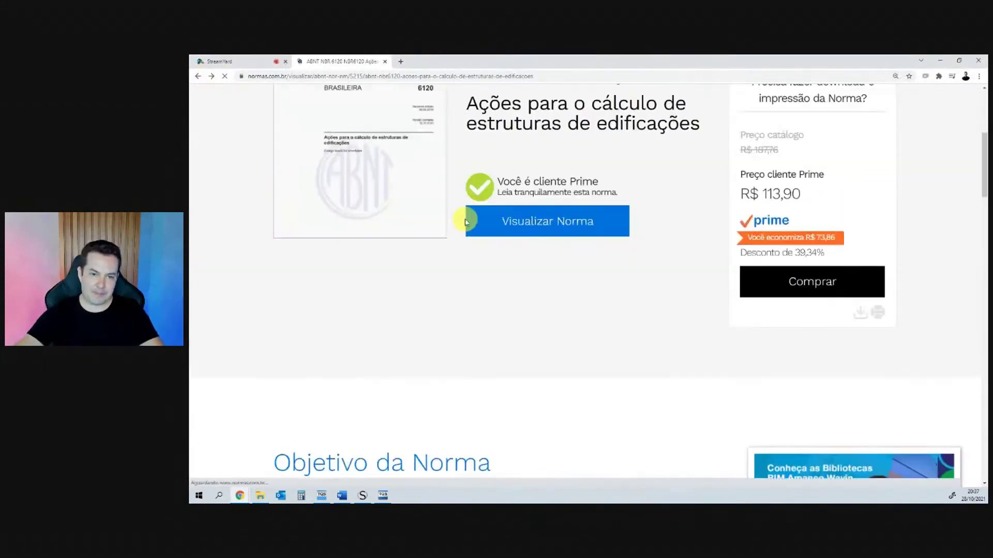
{"action": "left_click", "coordinate": [198, 76]}
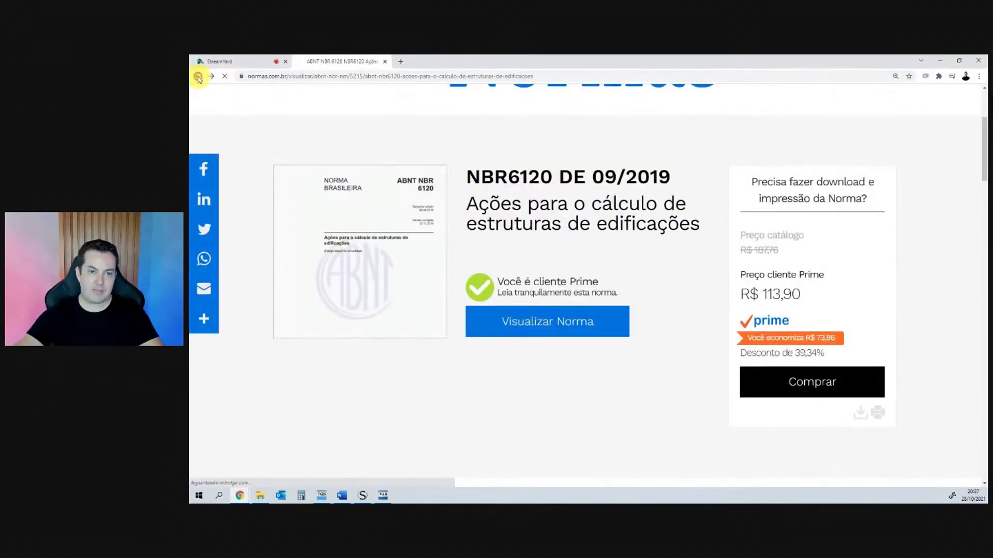
{"action": "mouse_move", "coordinate": [281, 231]}
{"action": "left_mouse_down"}
{"action": "mouse_move", "coordinate": [260, 231]}
{"action": "mouse_move", "coordinate": [269, 231]}
{"action": "left_mouse_up"}
{"action": "key", "text": "Return"}
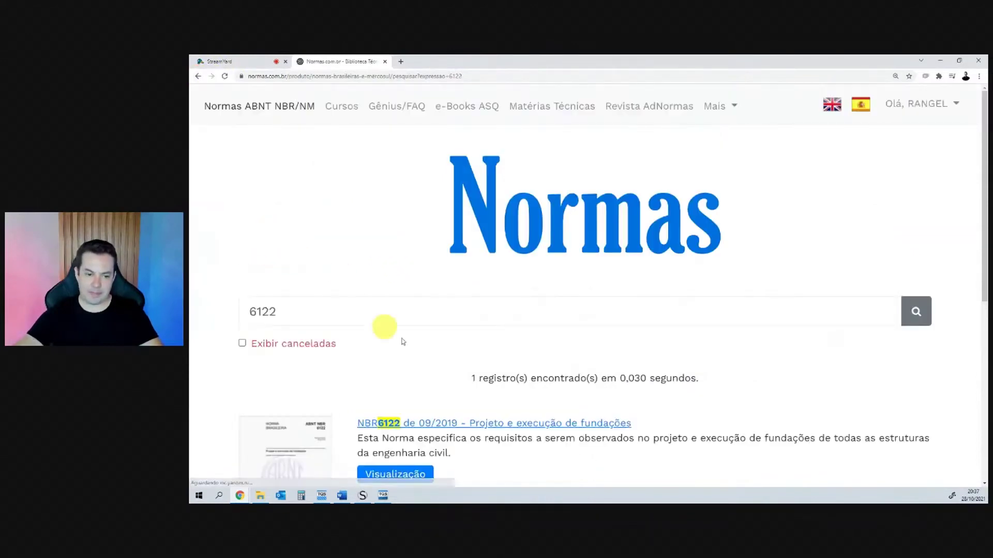
Open the NBR6122 foundation design standard in the online viewer and look through its first pages.
{"action": "left_click", "coordinate": [443, 428]}
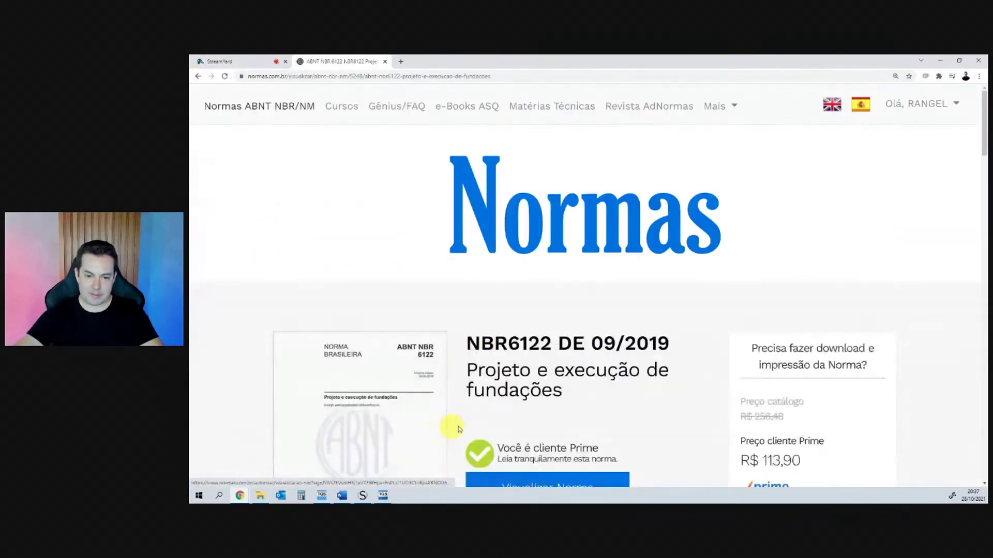
{"action": "scroll", "coordinate": [594, 337], "scroll_direction": "down", "scroll_amount": 3}
{"action": "left_click", "coordinate": [578, 377]}
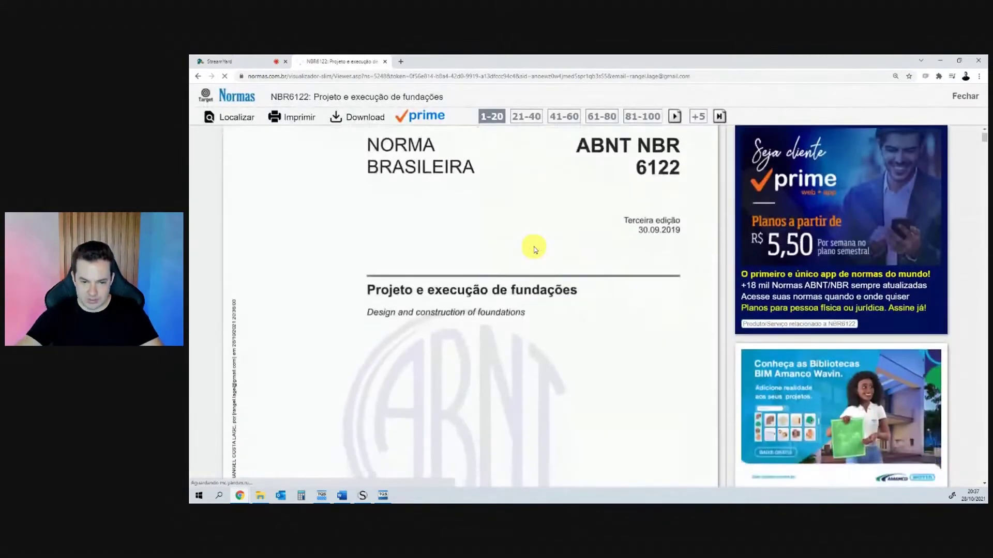
{"action": "scroll", "coordinate": [537, 259], "scroll_direction": "down", "scroll_amount": 2}
{"action": "scroll", "coordinate": [482, 322], "scroll_direction": "down", "scroll_amount": 5}
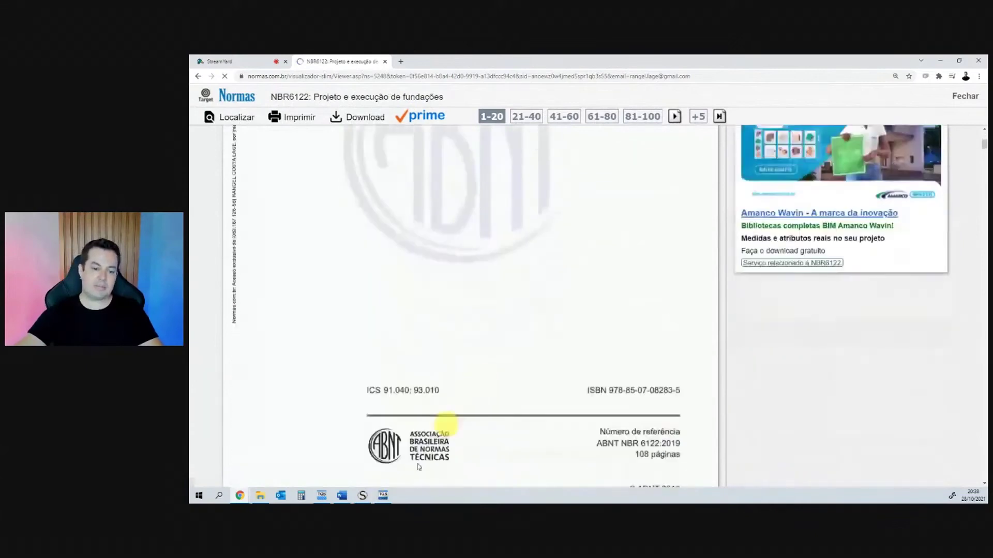
Back in the criteria editor, set the minimum footing height and the minimum base or pedestal height to 30 cm, and close the editor.
{"action": "key", "text": "alt+Tab"}
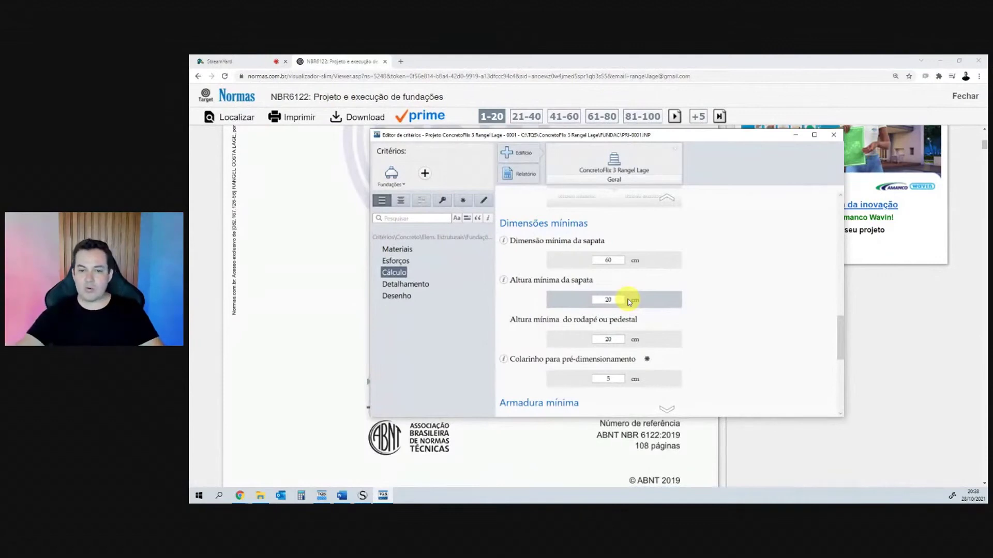
{"action": "scroll", "coordinate": [682, 300], "scroll_direction": "up", "scroll_amount": 1}
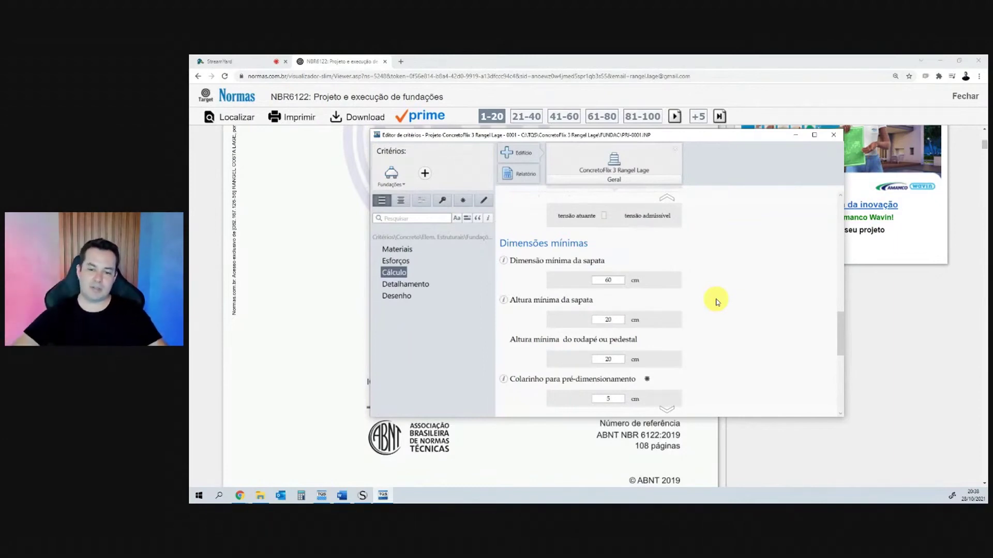
{"action": "left_click", "coordinate": [605, 320]}
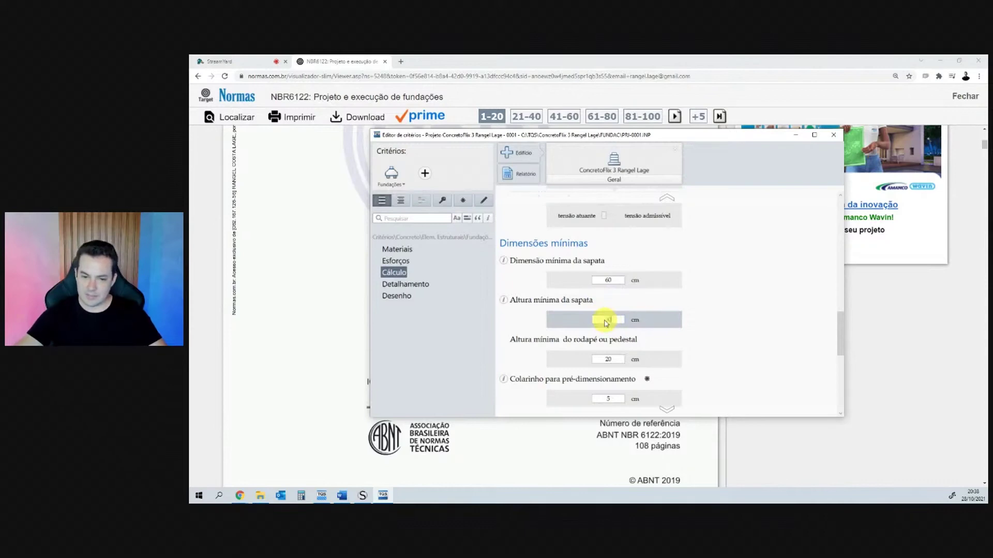
{"action": "type", "text": "30"}
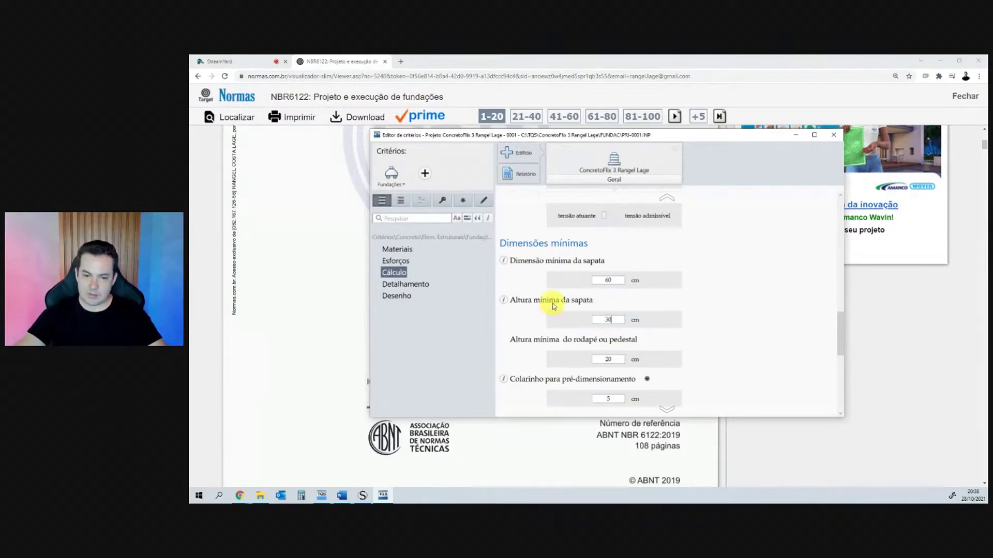
{"action": "left_click", "coordinate": [606, 357]}
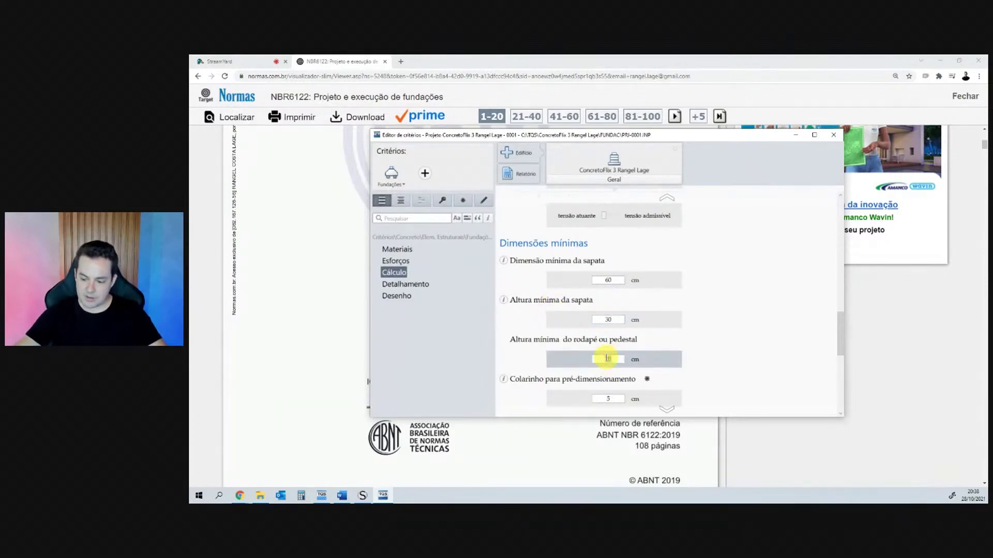
{"action": "type", "text": "30"}
{"action": "scroll", "coordinate": [729, 326], "scroll_direction": "down", "scroll_amount": 1}
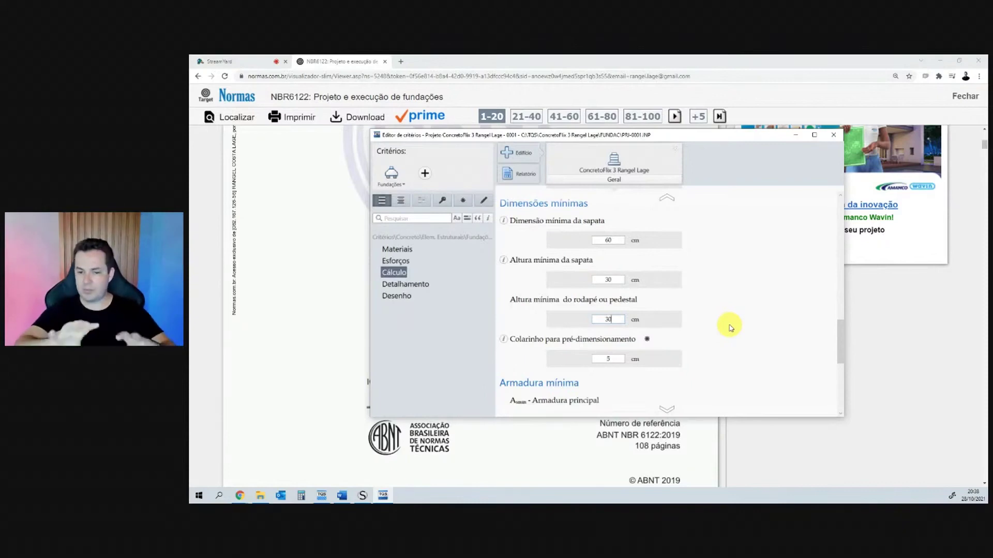
{"action": "left_click", "coordinate": [833, 135]}
{"action": "left_click", "coordinate": [575, 305]}
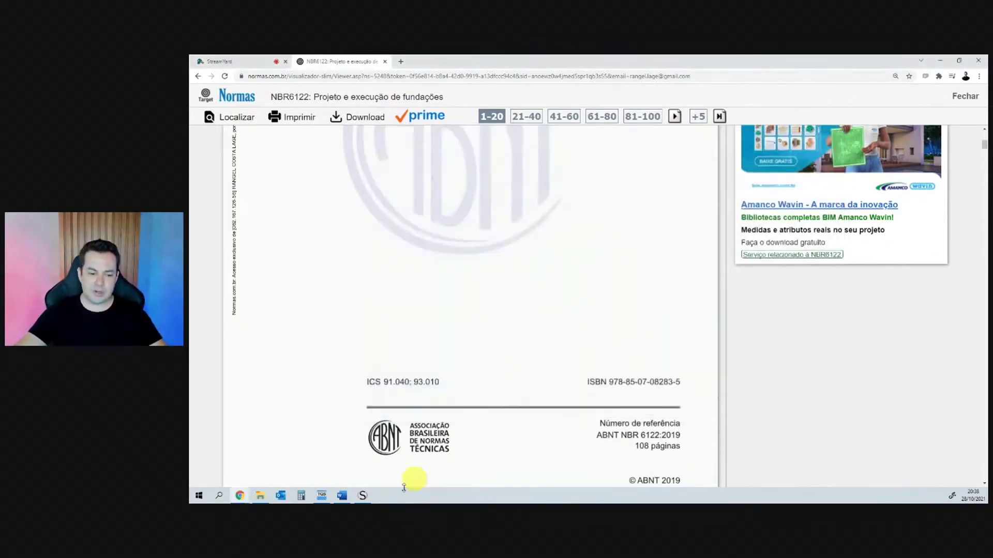
Return to TQS and open the Fundacao floor in the structural modeller.
{"action": "left_click", "coordinate": [320, 496]}
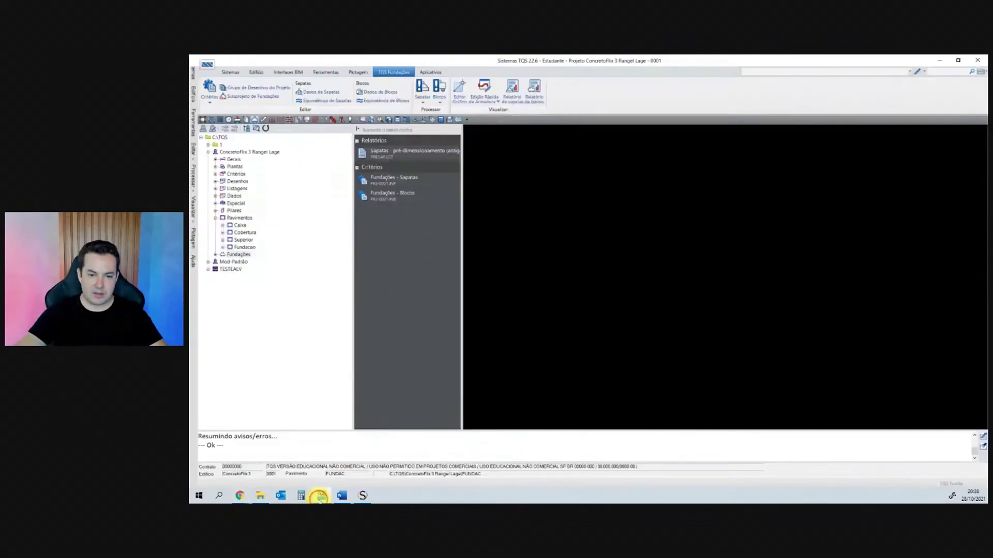
{"action": "left_click", "coordinate": [244, 247]}
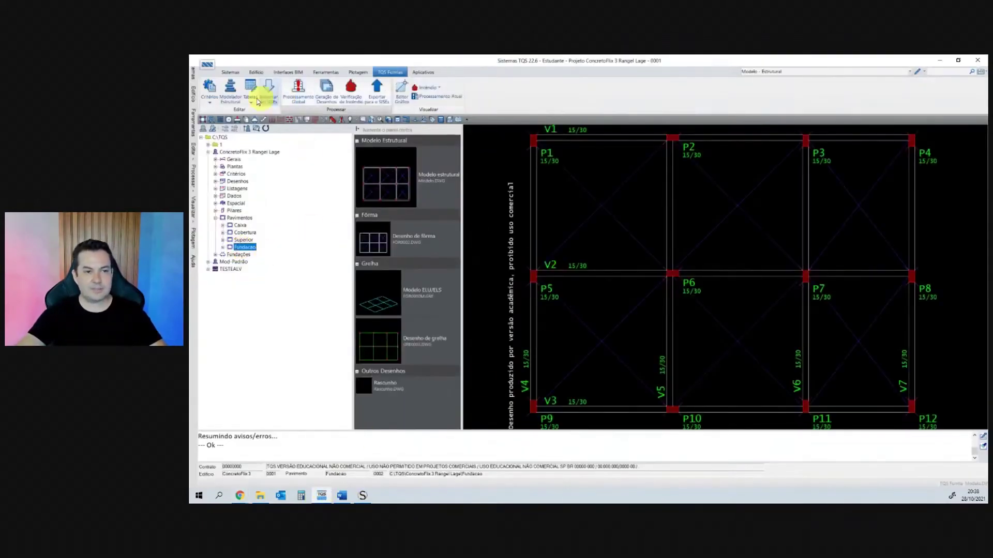
{"action": "left_click", "coordinate": [230, 93]}
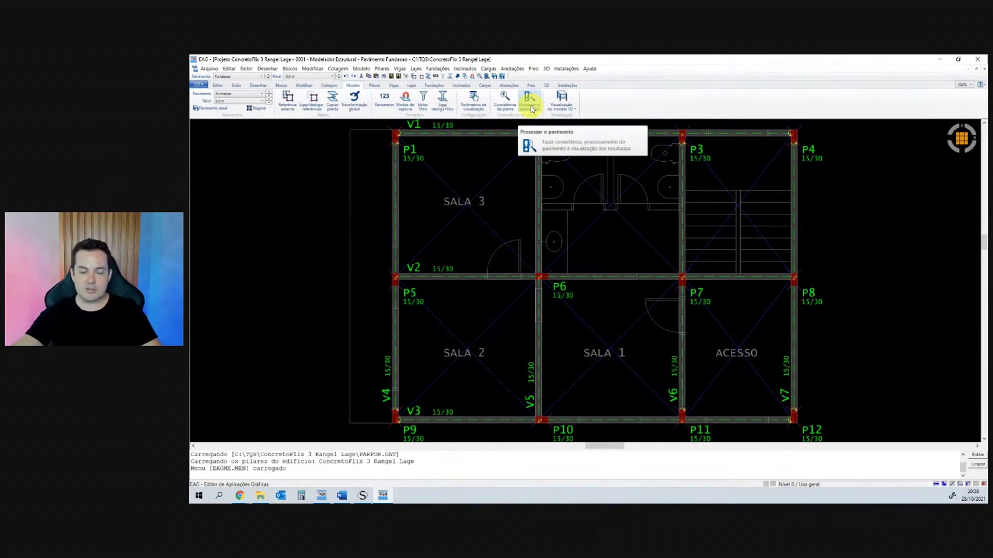
Pre-size footings (Sapata) under all columns using the allowable soil stress from the criteria file.
{"action": "scroll", "coordinate": [473, 247], "scroll_direction": "down", "scroll_amount": 1}
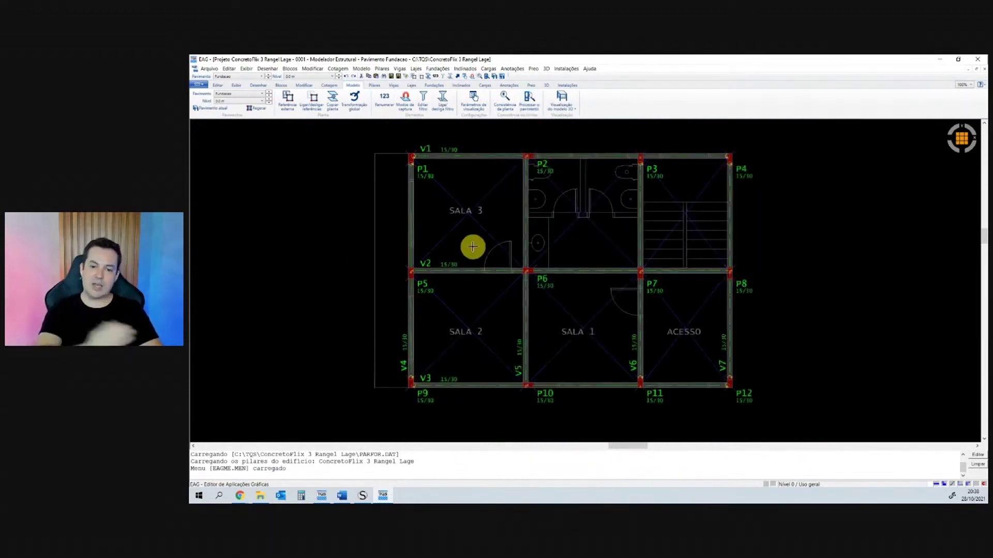
{"action": "scroll", "coordinate": [473, 246], "scroll_direction": "up", "scroll_amount": 1}
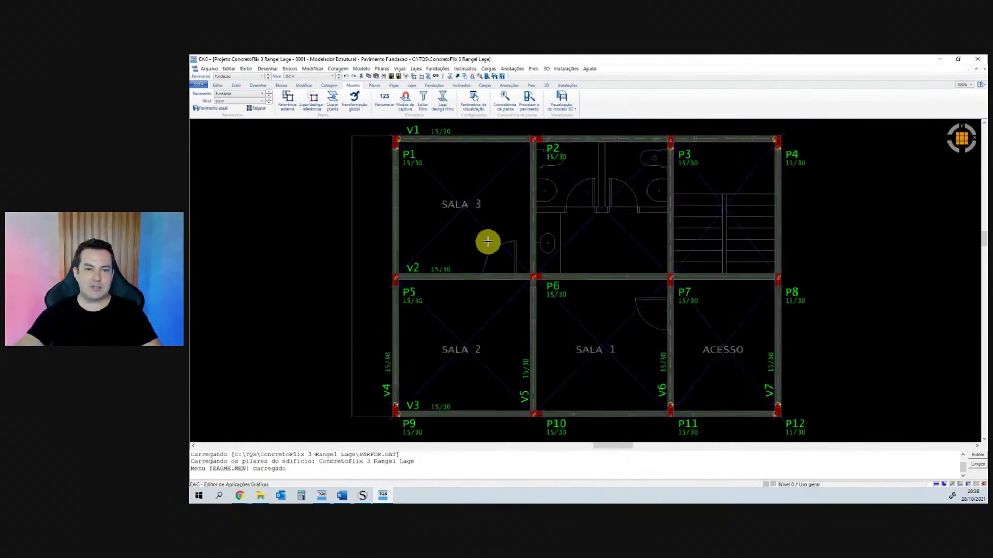
{"action": "left_click", "coordinate": [438, 86]}
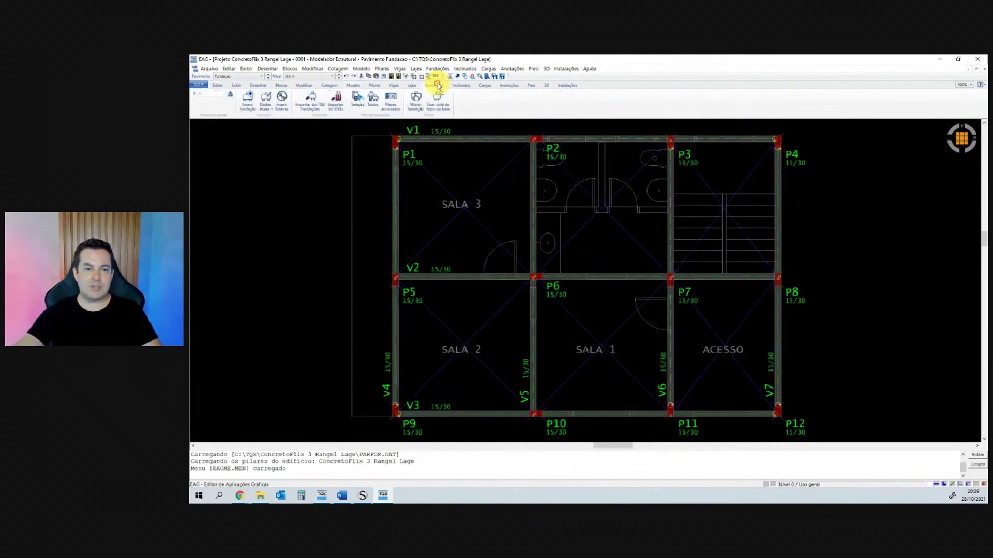
{"action": "left_click", "coordinate": [370, 100]}
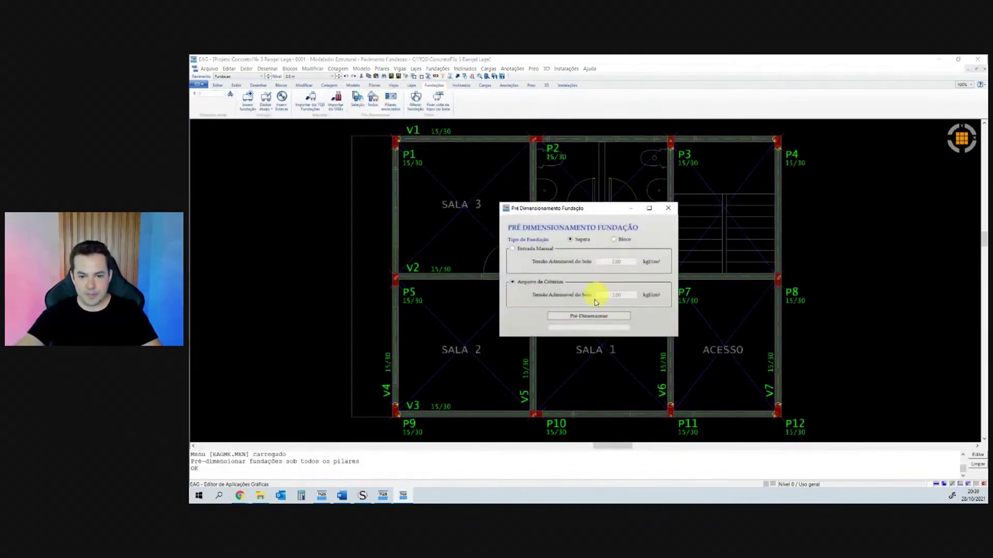
{"action": "left_click", "coordinate": [572, 317]}
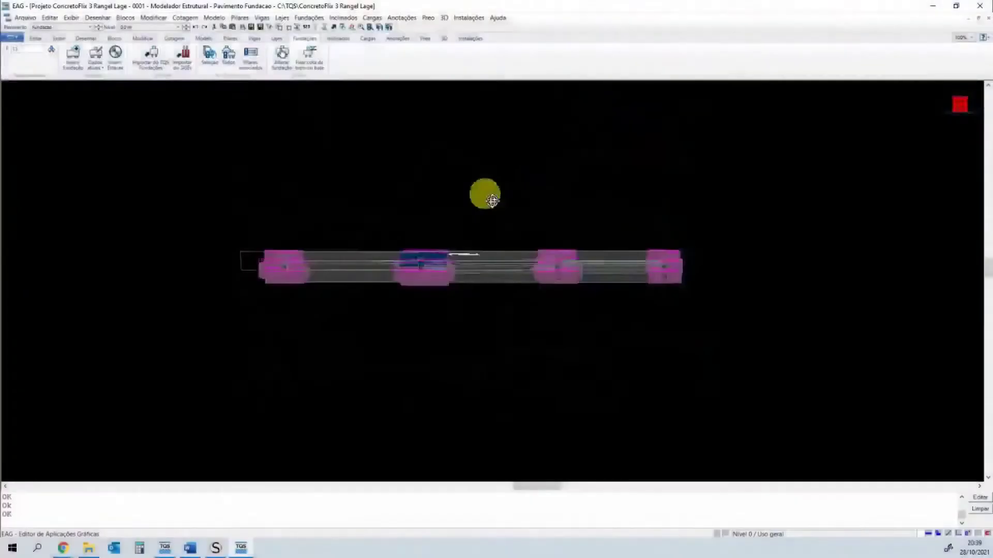
Generate the building's 3D model from Fundacao to Caixa with foundations included, and examine the footings from below.
{"action": "middle_click_drag", "start_coordinate": [483, 193], "coordinate": [610, 264]}
{"action": "scroll", "coordinate": [611, 264], "scroll_direction": "down", "scroll_amount": 3}
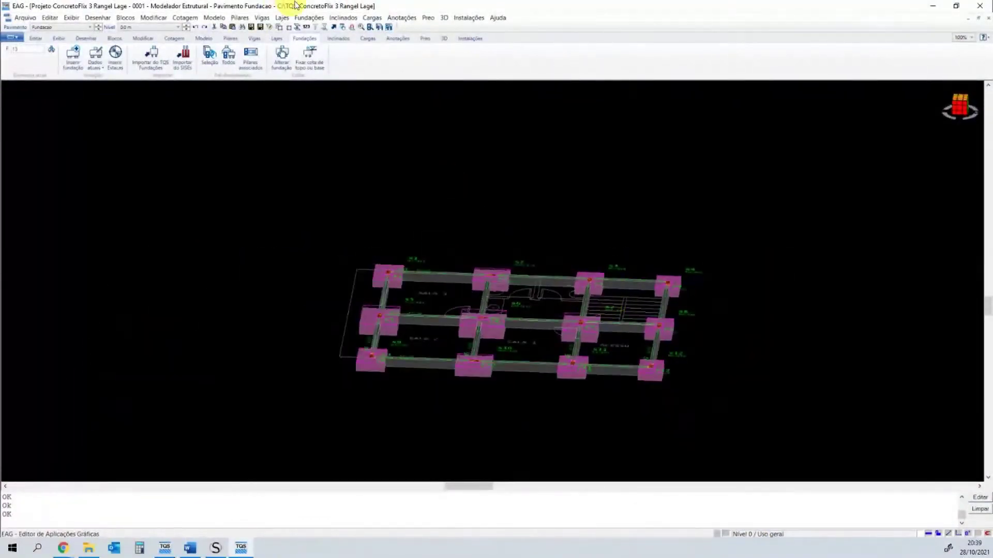
{"action": "left_click", "coordinate": [380, 27]}
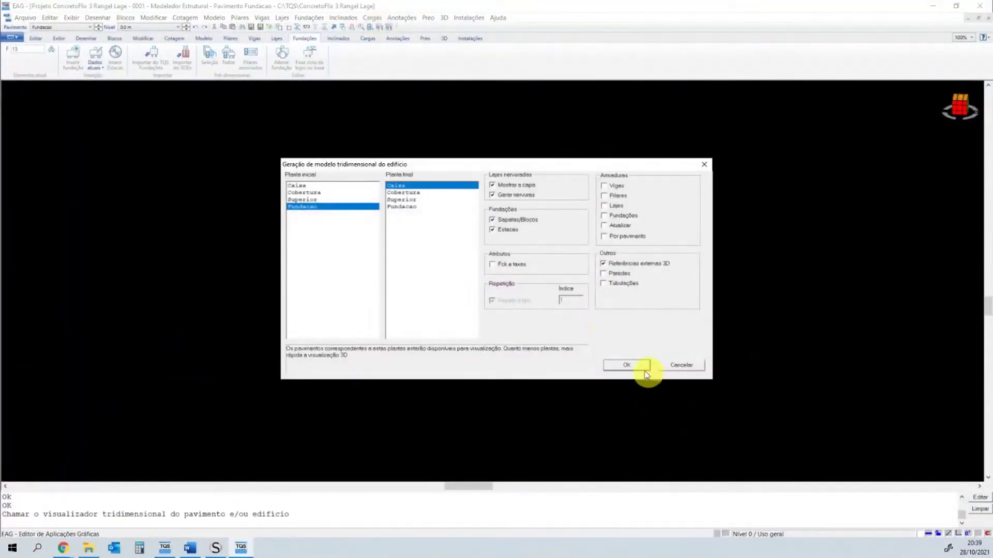
{"action": "left_click", "coordinate": [641, 367]}
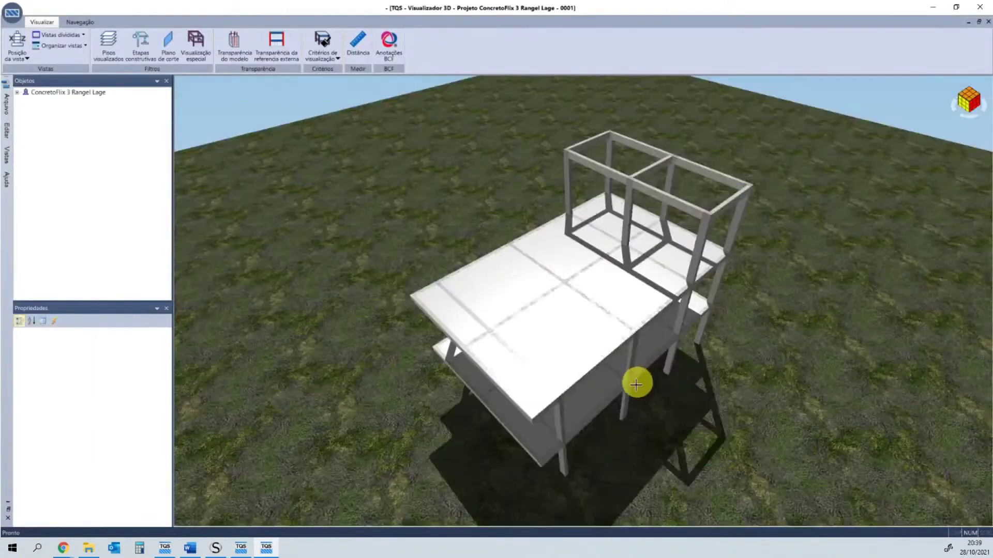
{"action": "scroll", "coordinate": [626, 417], "scroll_direction": "up", "scroll_amount": 3}
{"action": "scroll", "coordinate": [591, 339], "scroll_direction": "down", "scroll_amount": 2}
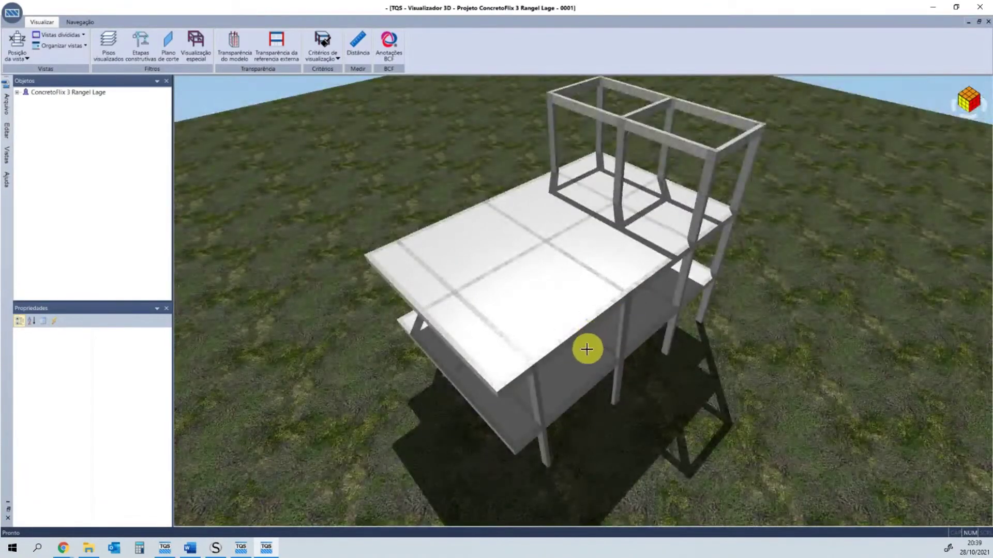
{"action": "middle_click_drag", "start_coordinate": [590, 445], "coordinate": [603, 212]}
{"action": "scroll", "coordinate": [568, 357], "scroll_direction": "up", "scroll_amount": 2}
{"action": "scroll", "coordinate": [568, 363], "scroll_direction": "up", "scroll_amount": 1}
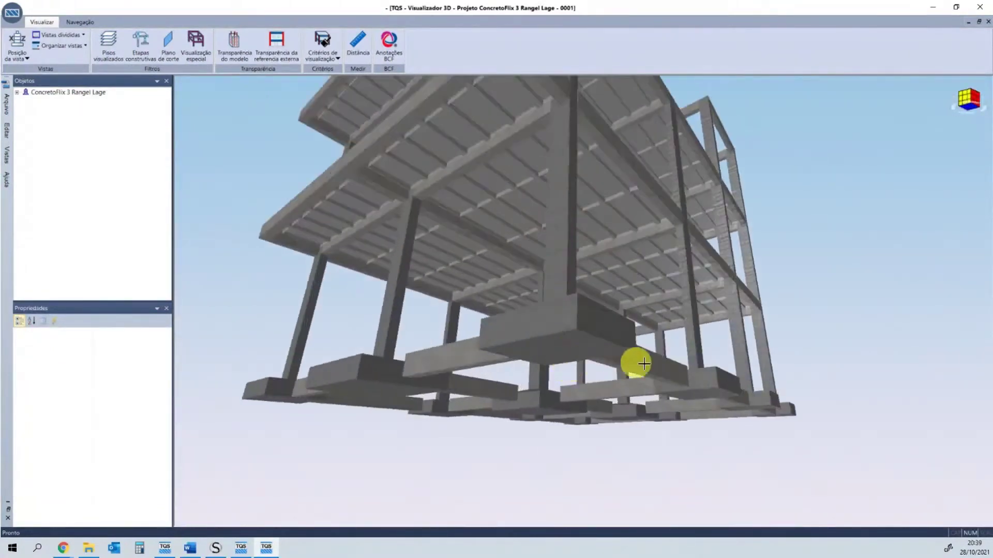